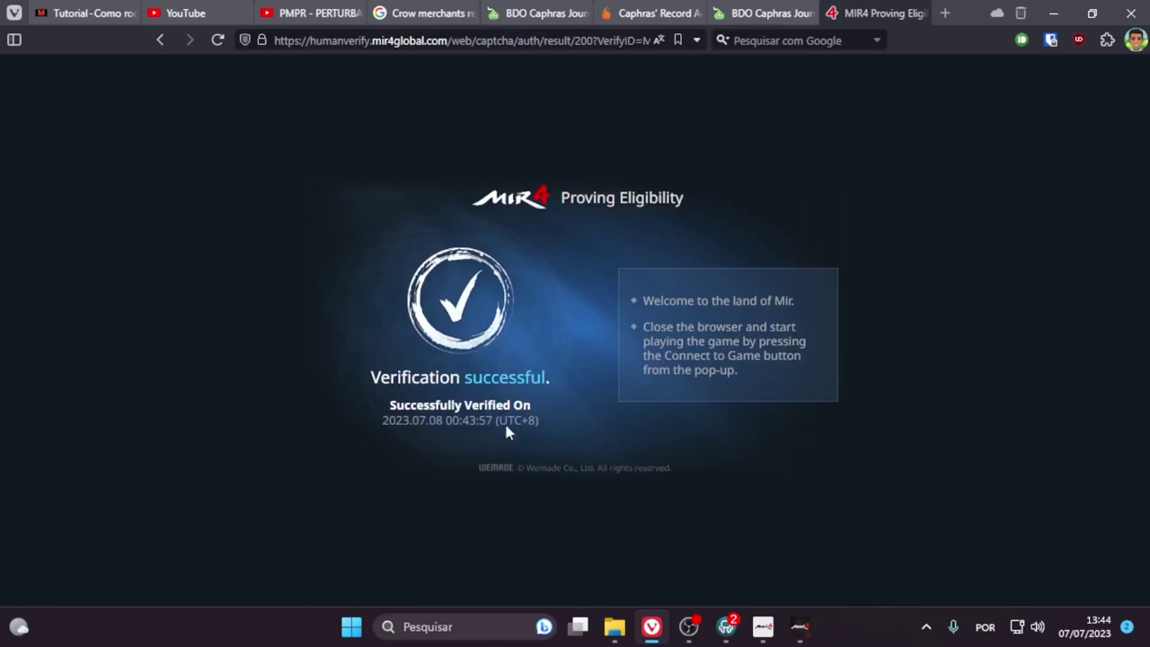
Step: Switch to the MIR4 game, connect to it after the eligibility verification, and dismiss the server merge notice and event banner
click(801, 629)
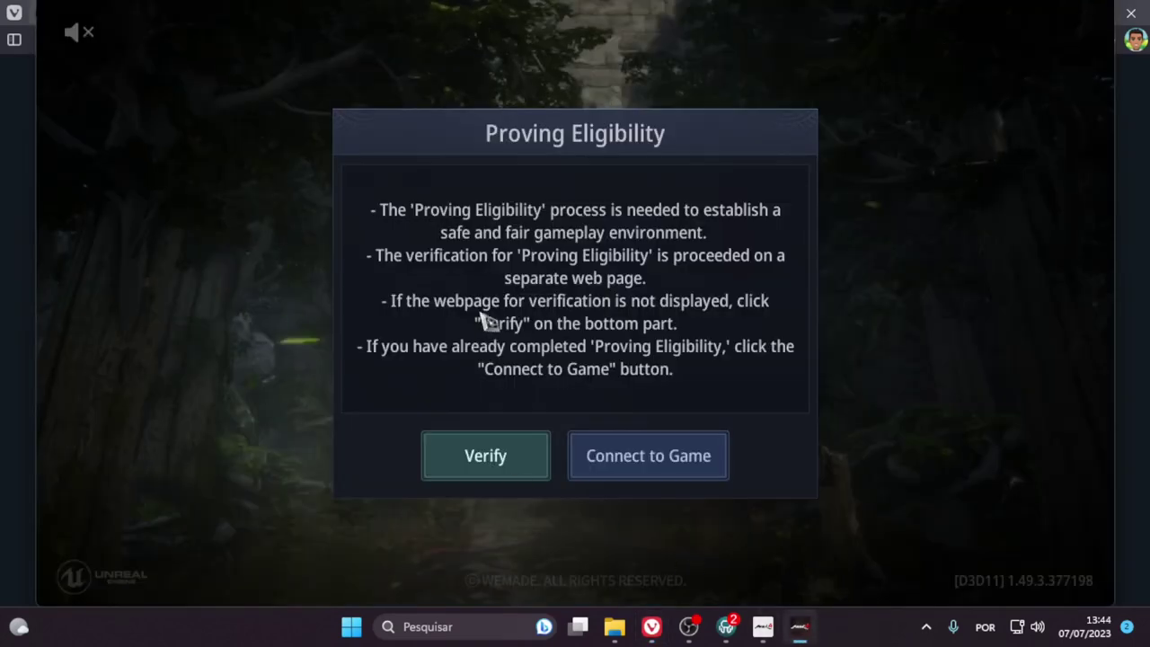
click(642, 470)
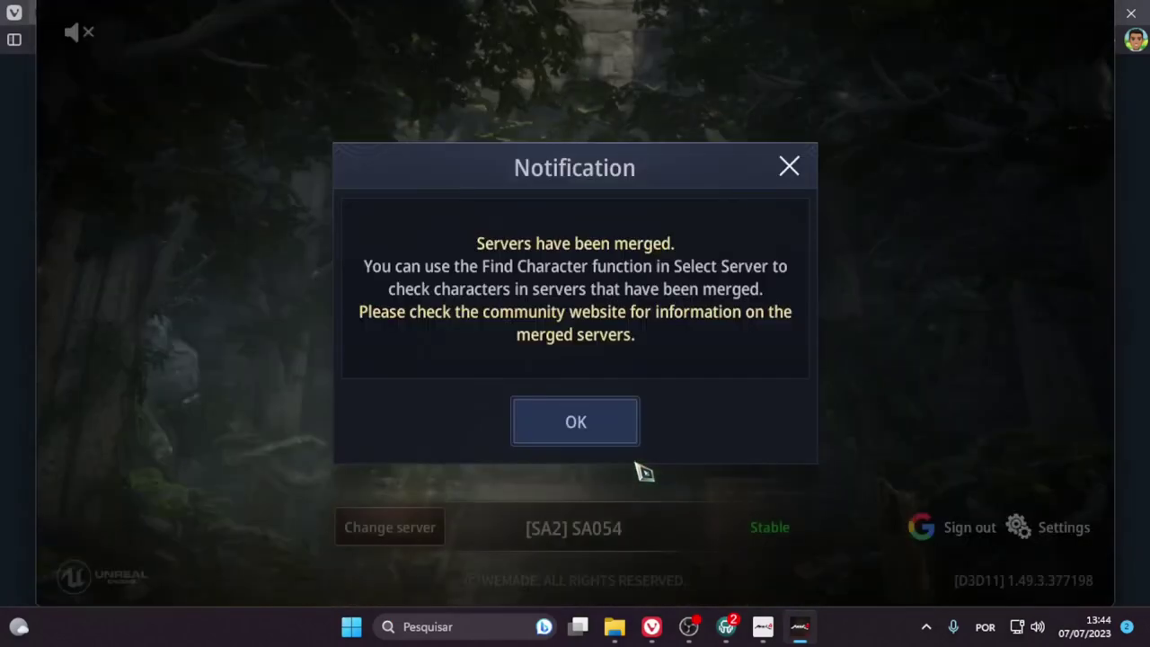
click(576, 422)
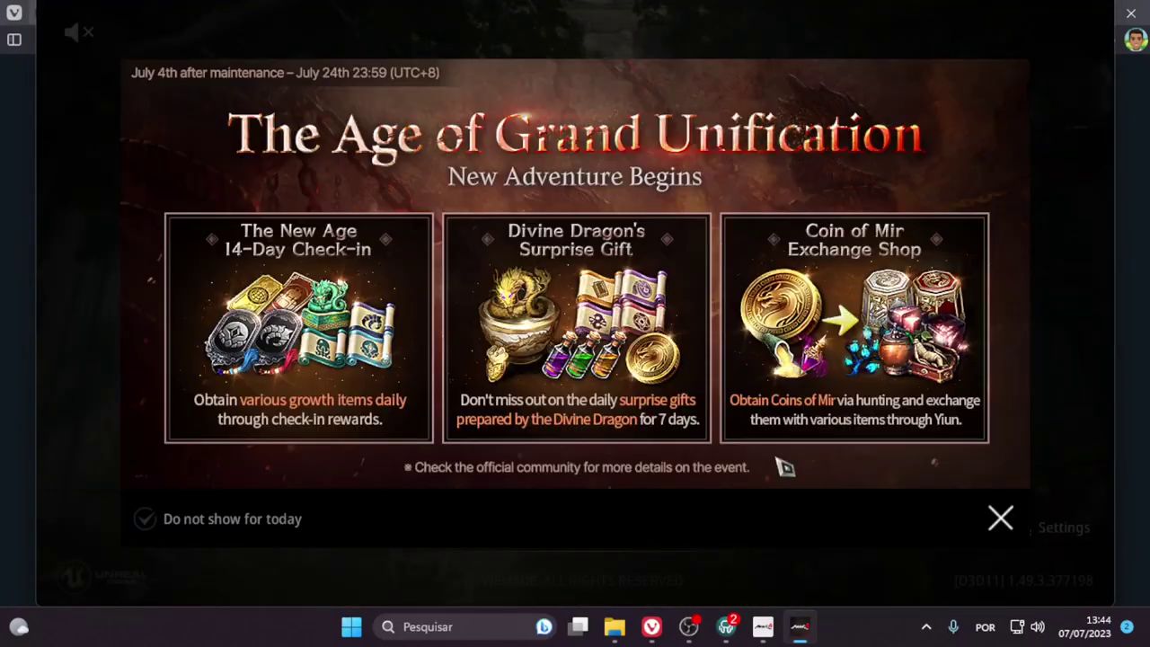
click(1000, 519)
click(575, 422)
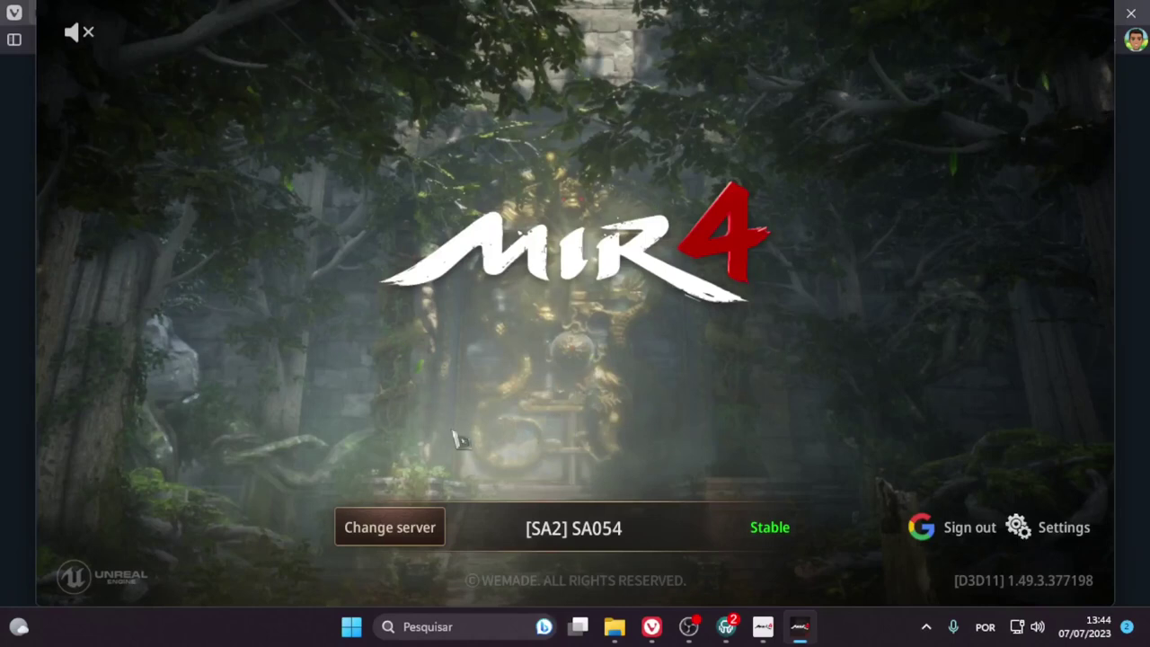
Step: Enter server [SA2] SA054, start the game with the level 70 character, and exit the game once the map has loaded
click(551, 363)
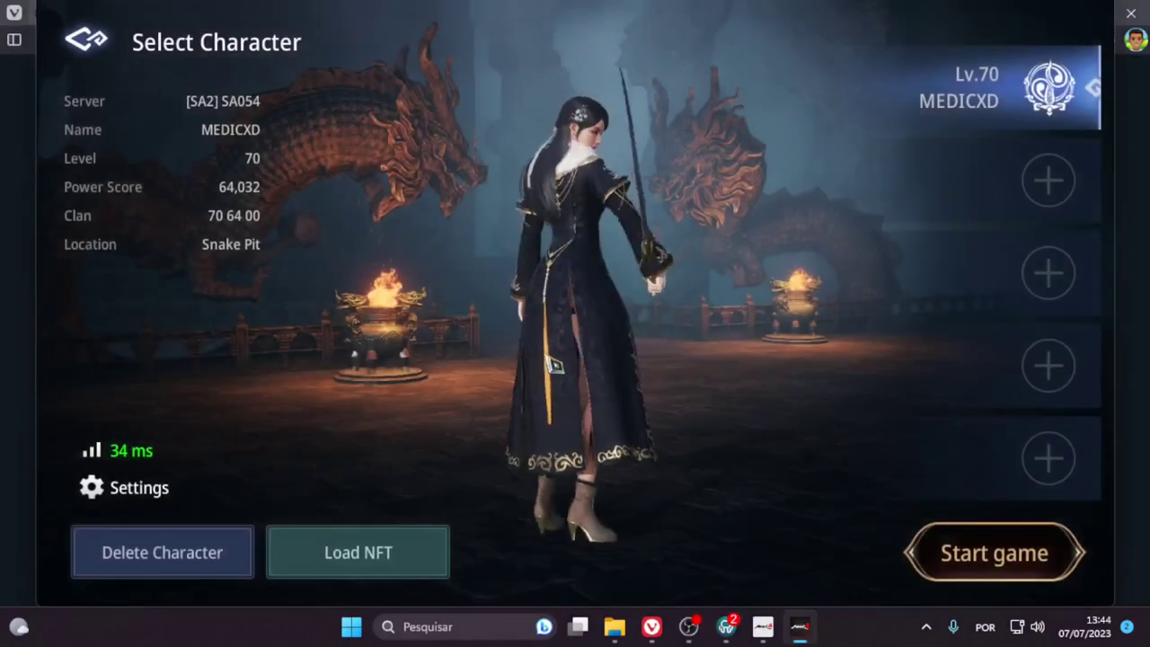
click(955, 544)
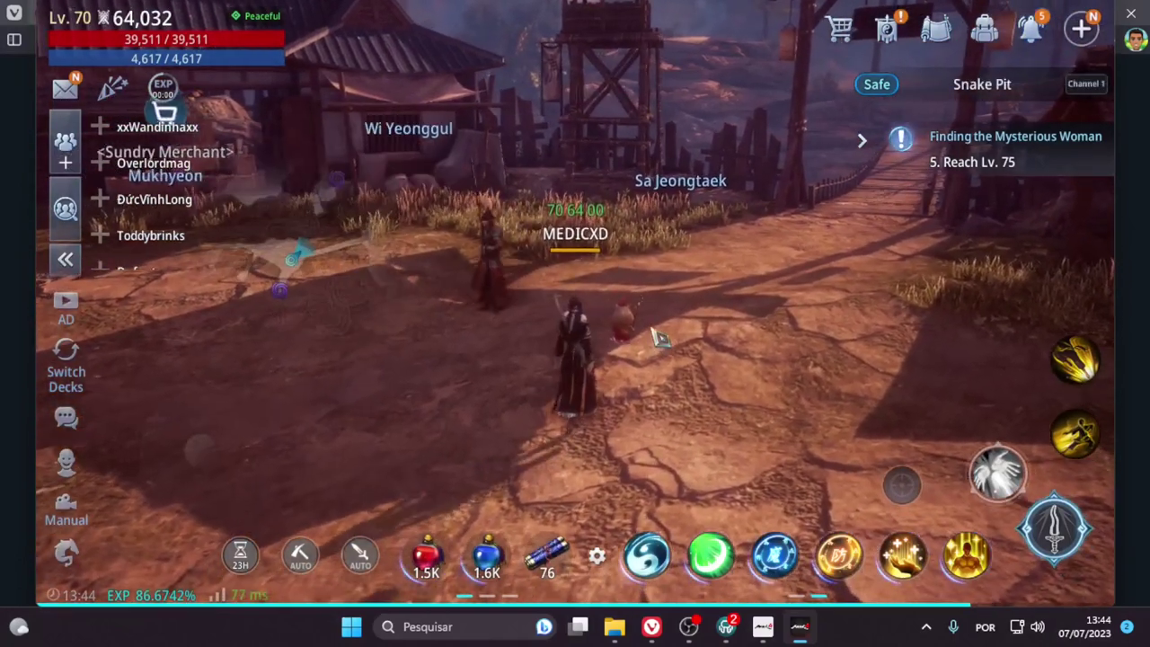
right_click(799, 626)
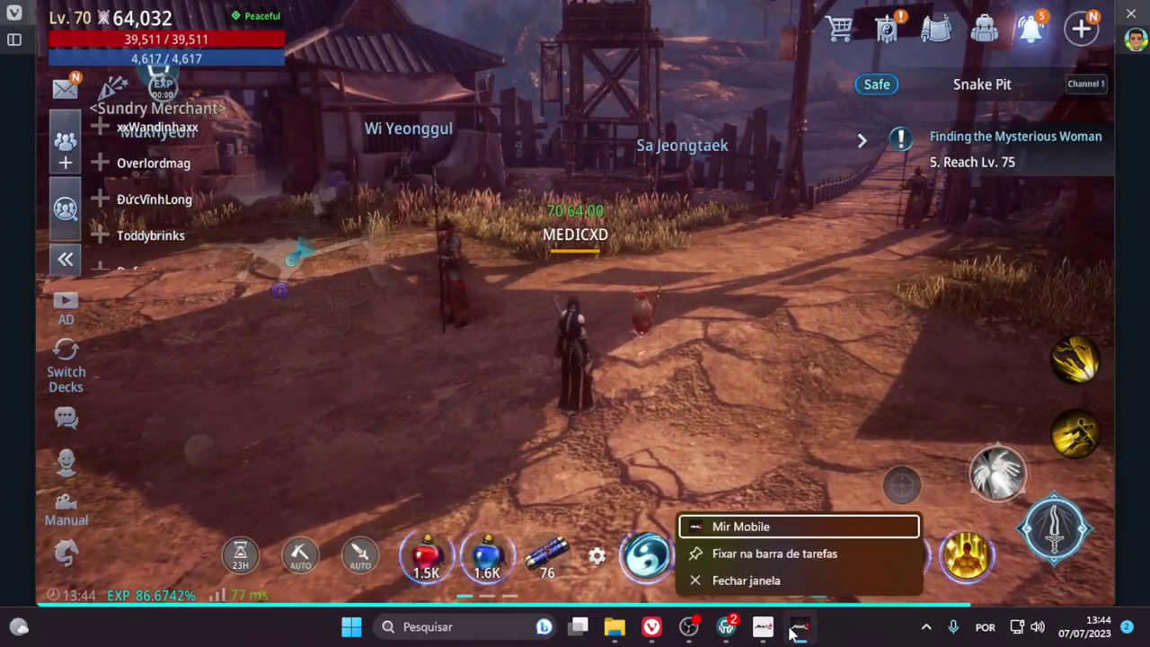
click(759, 581)
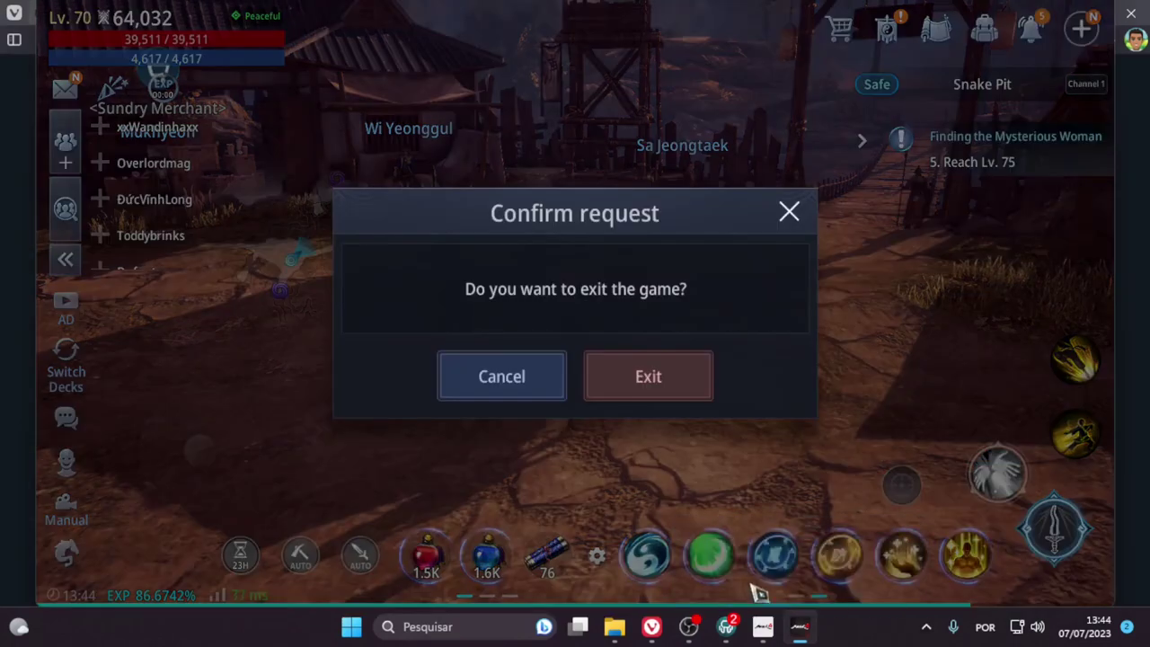
click(656, 394)
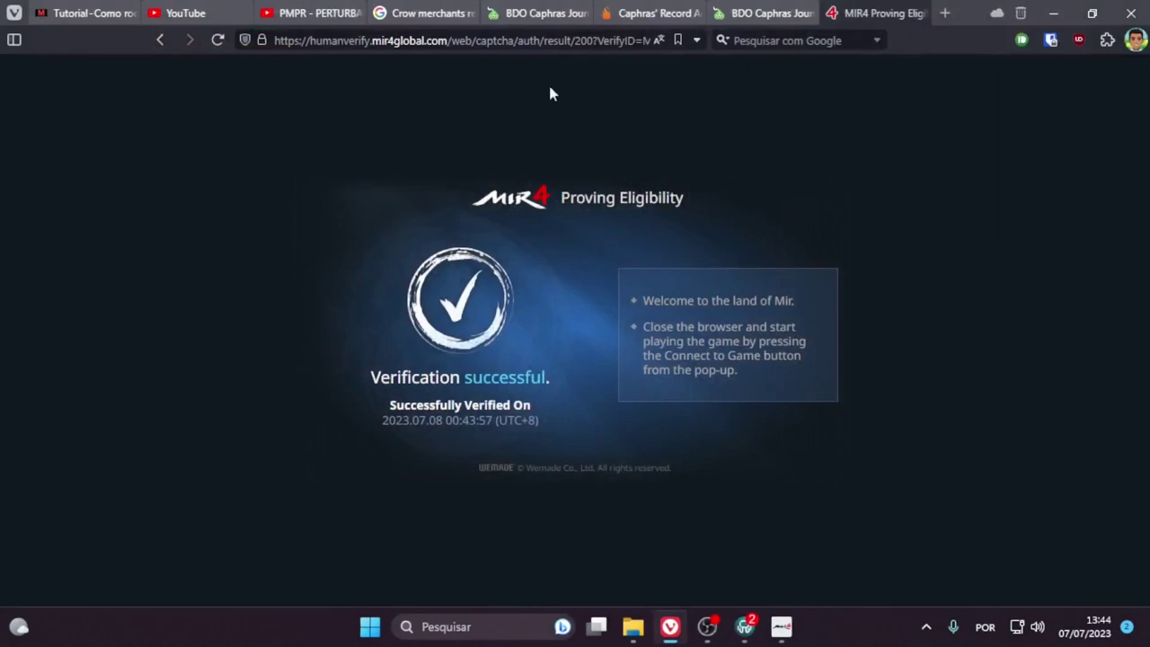
Step: Look up the Windows save folder path in the MIR4 Linux tutorial open in the browser
click(85, 13)
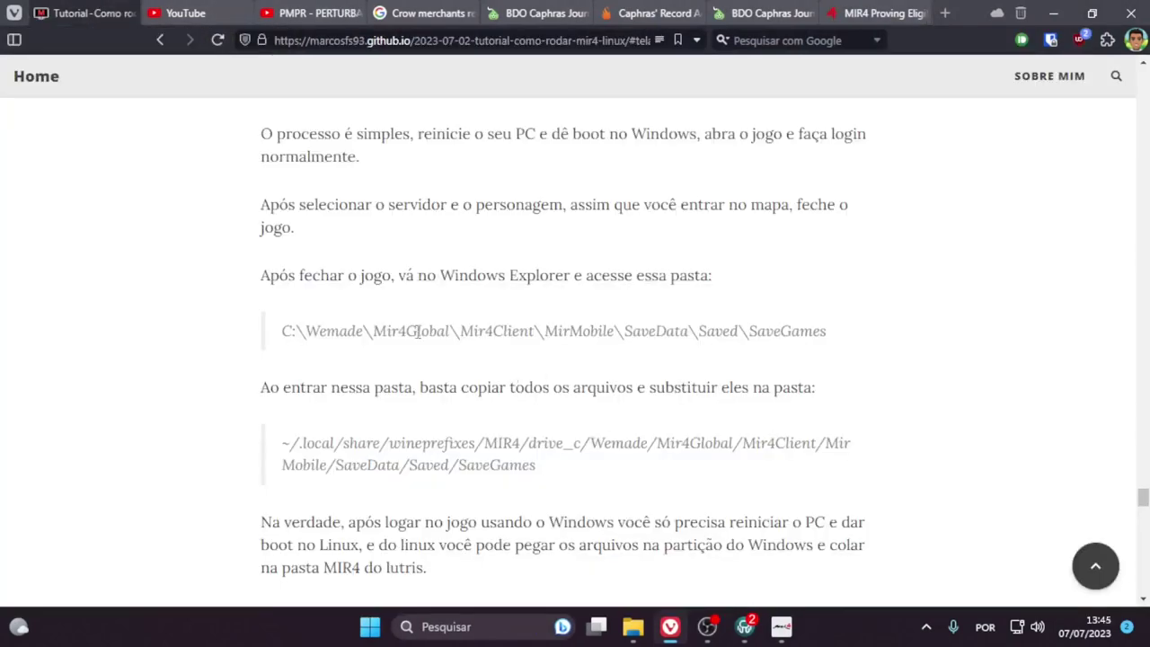
drag(819, 334, 642, 331)
click(582, 330)
Step: Switch to File Explorer and open D:\Wemade\Mir4Global\Mir4Client\MirMobile, comparing the route with the tutorial's folder path
click(634, 626)
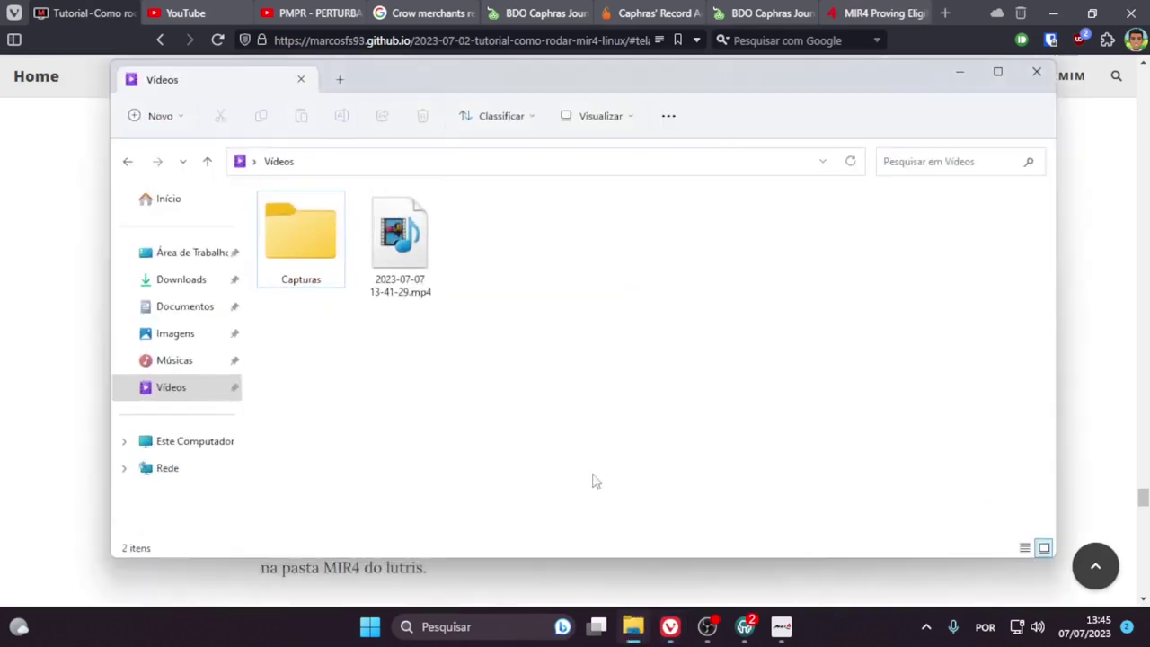
click(187, 441)
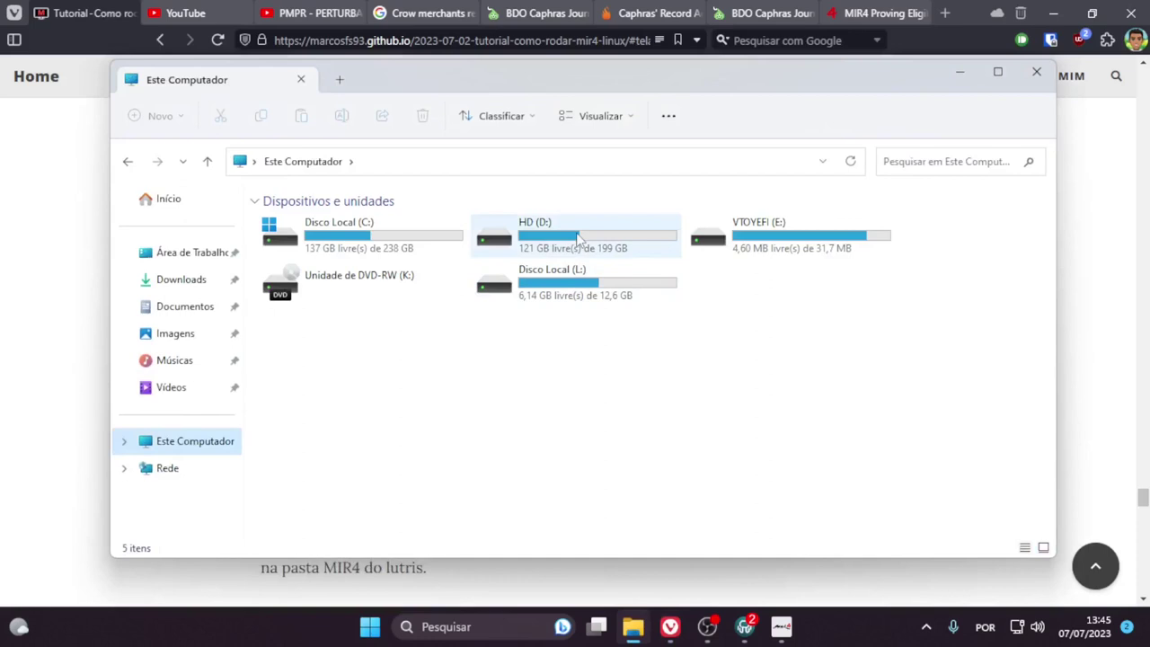
double_click(577, 237)
double_click(329, 254)
double_click(315, 231)
key(alt+Tab)
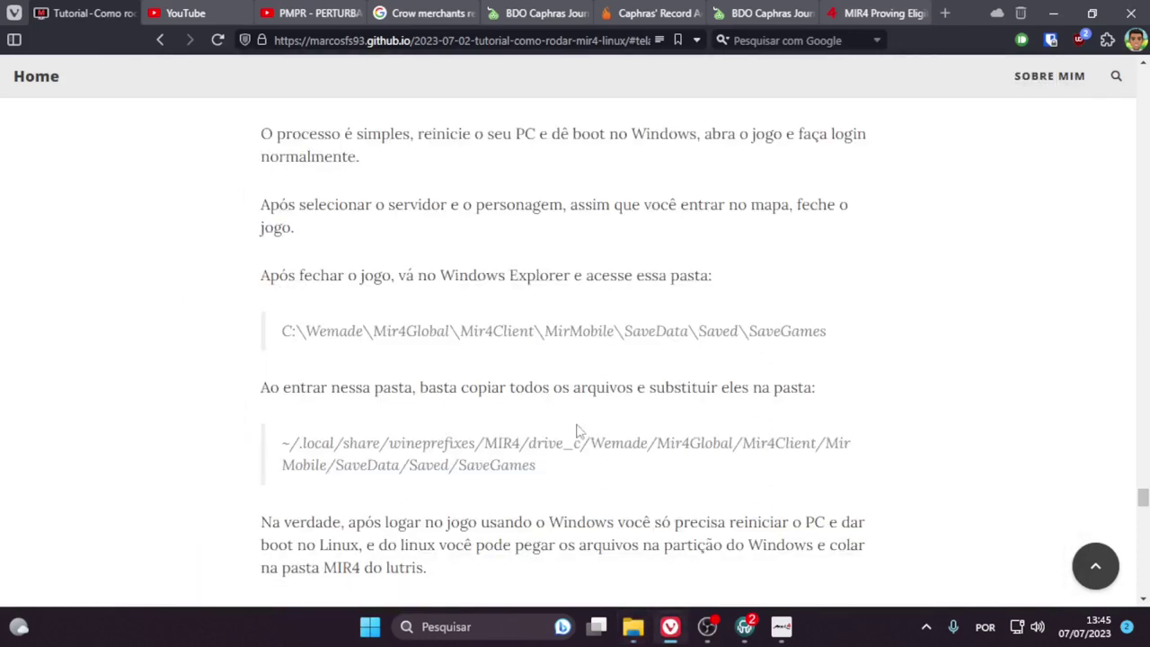
key(alt+Tab)
double_click(301, 222)
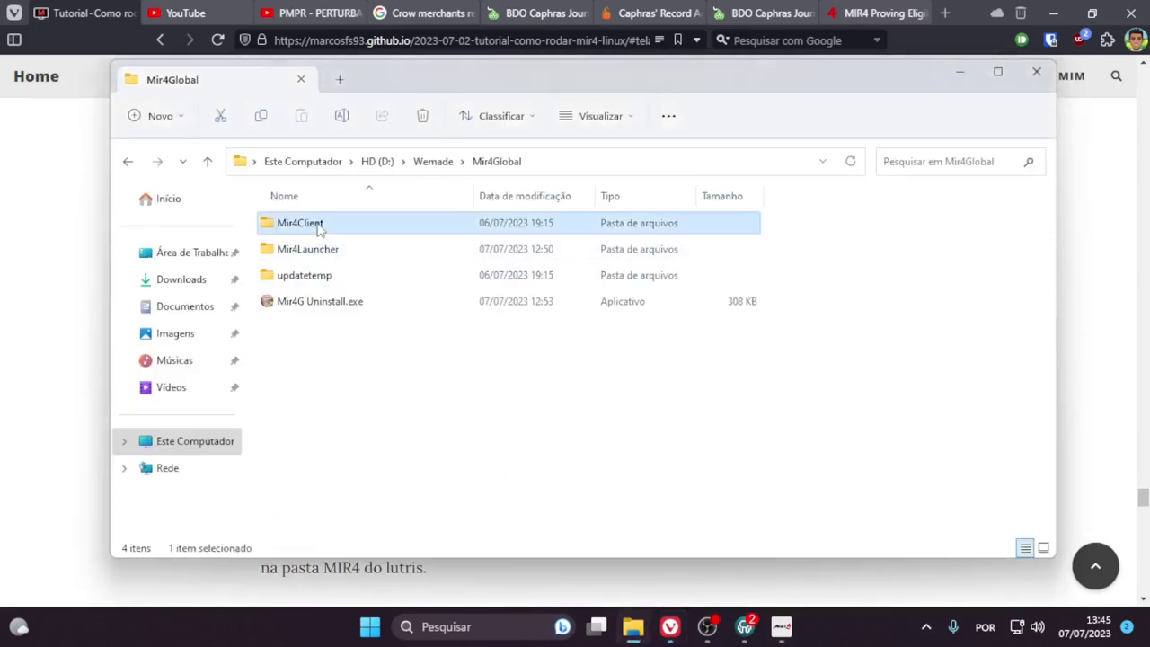
double_click(313, 253)
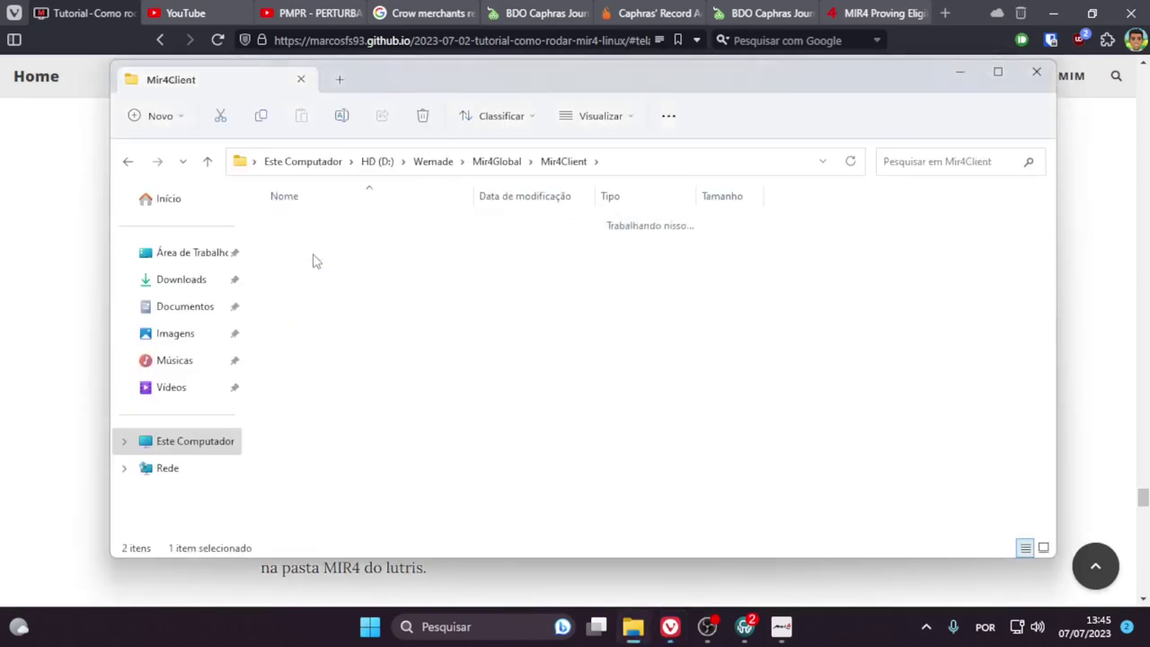
Step: Open the SaveData\Saved folder inside MirMobile and check the location against the tutorial's path
key(alt+Tab)
key(alt+Tab)
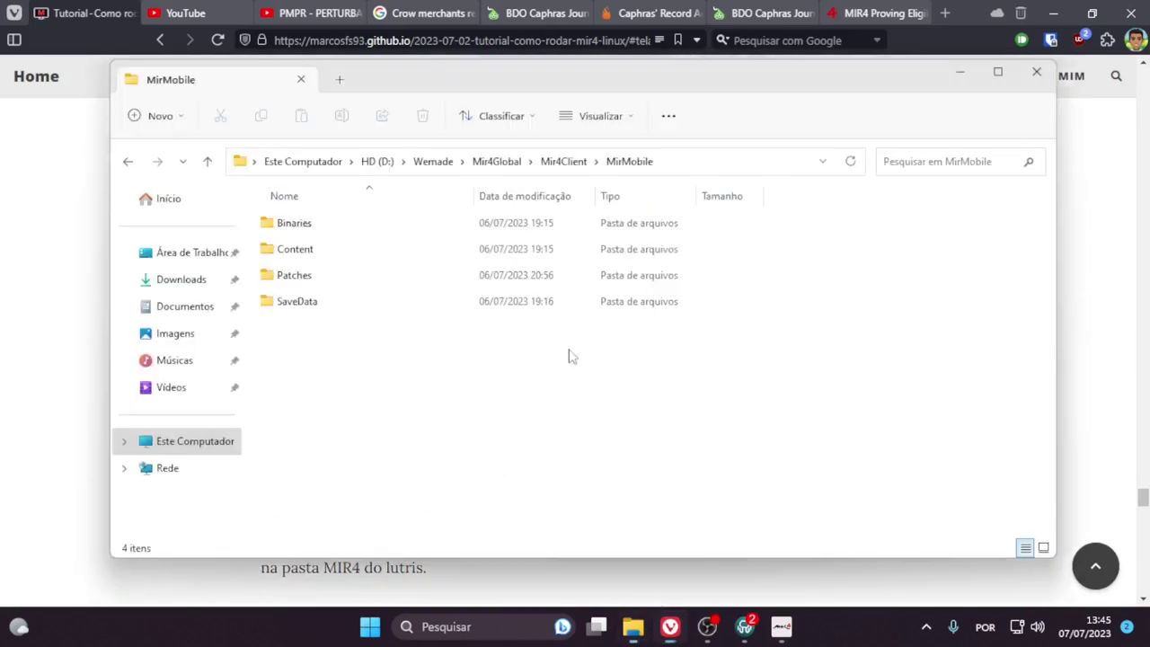
double_click(316, 303)
key(alt+Tab)
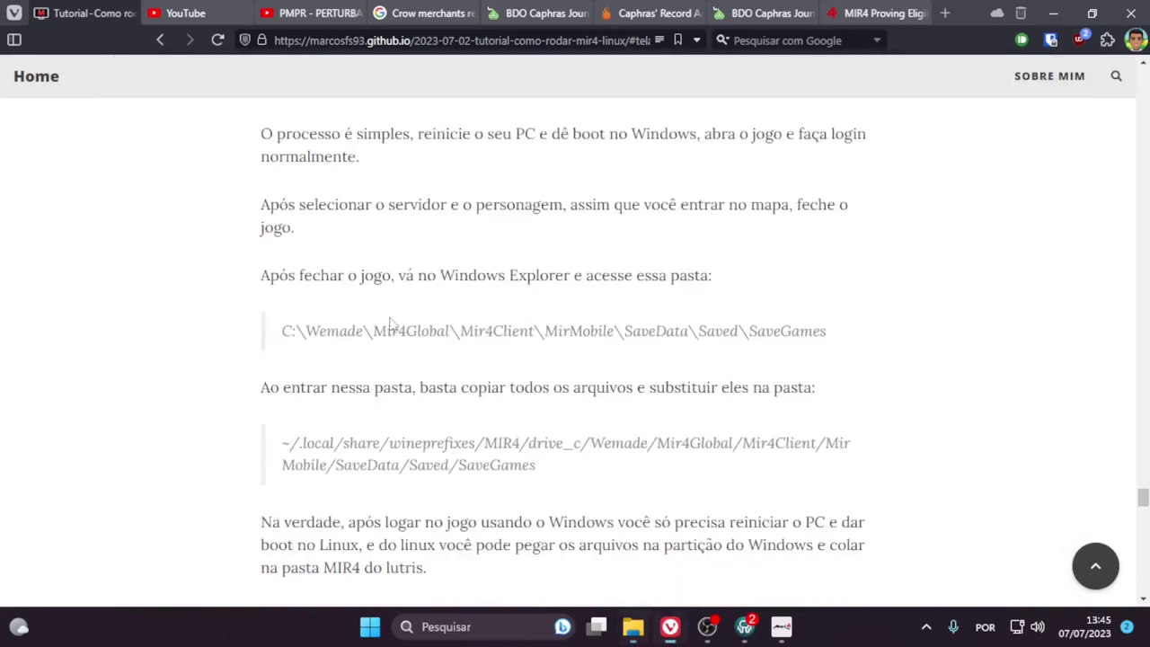
key(alt+Tab)
double_click(325, 229)
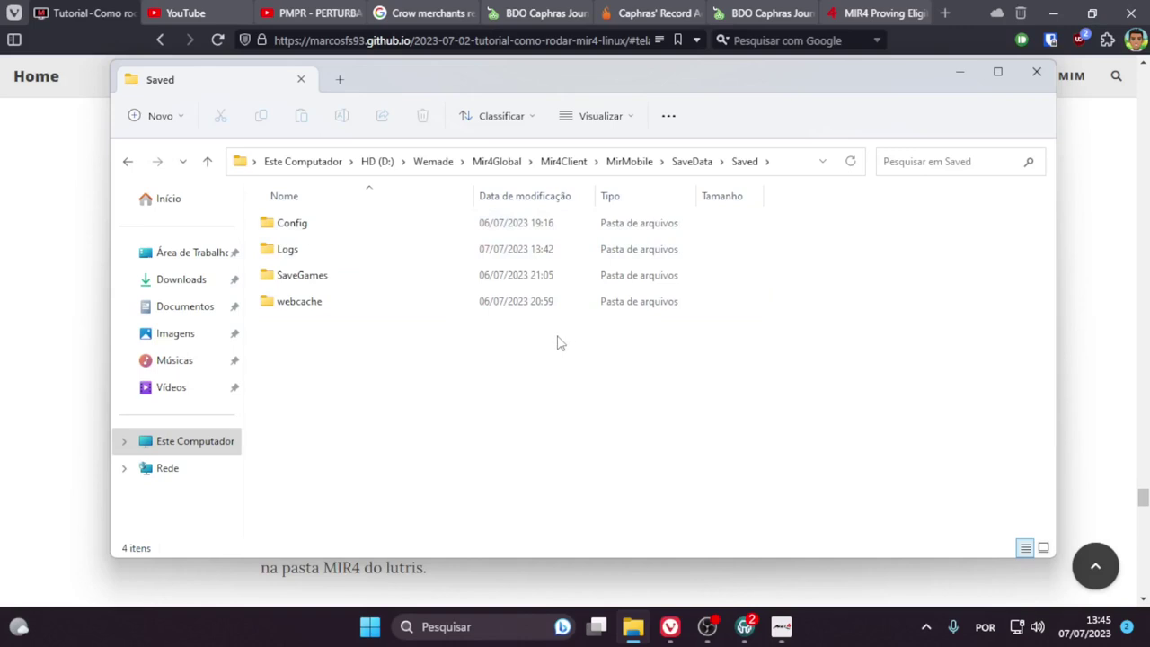
key(alt+Tab)
key(alt+Tab)
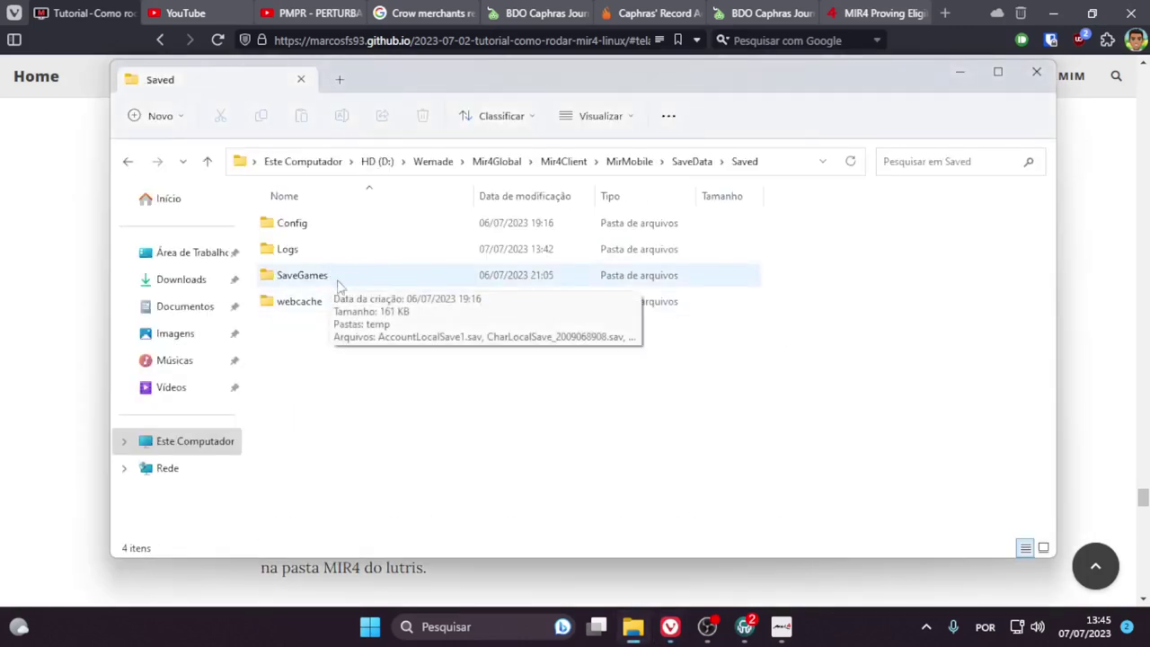
drag(376, 377, 332, 329)
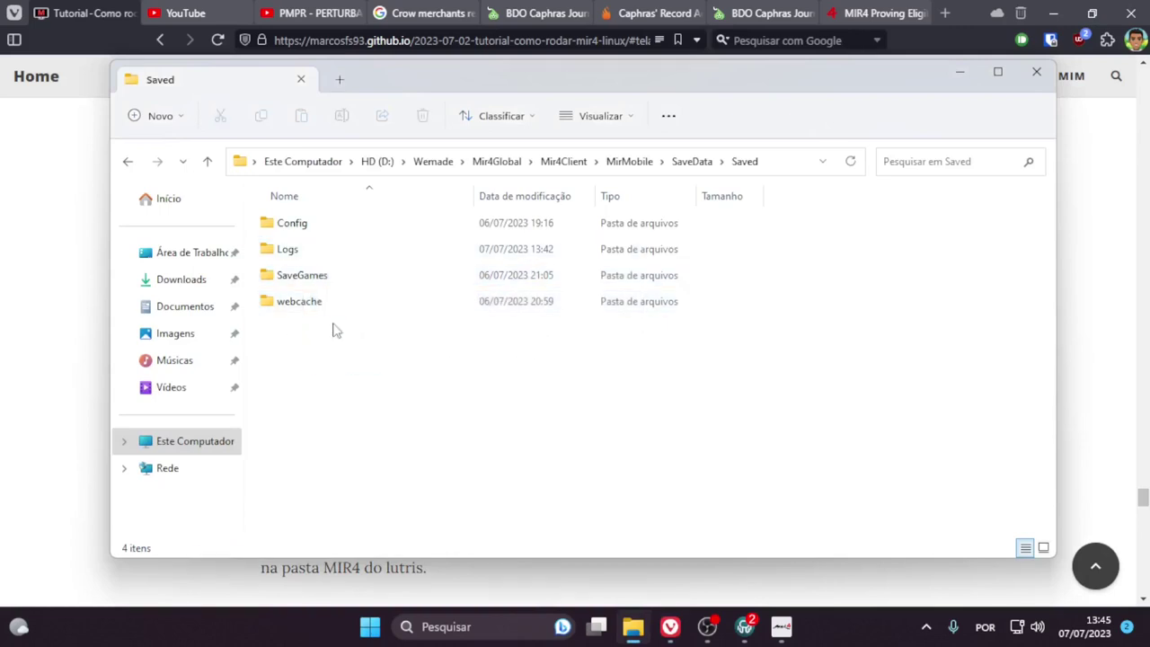
Step: Go back up to the SaveData folder and copy its Saved folder
click(691, 161)
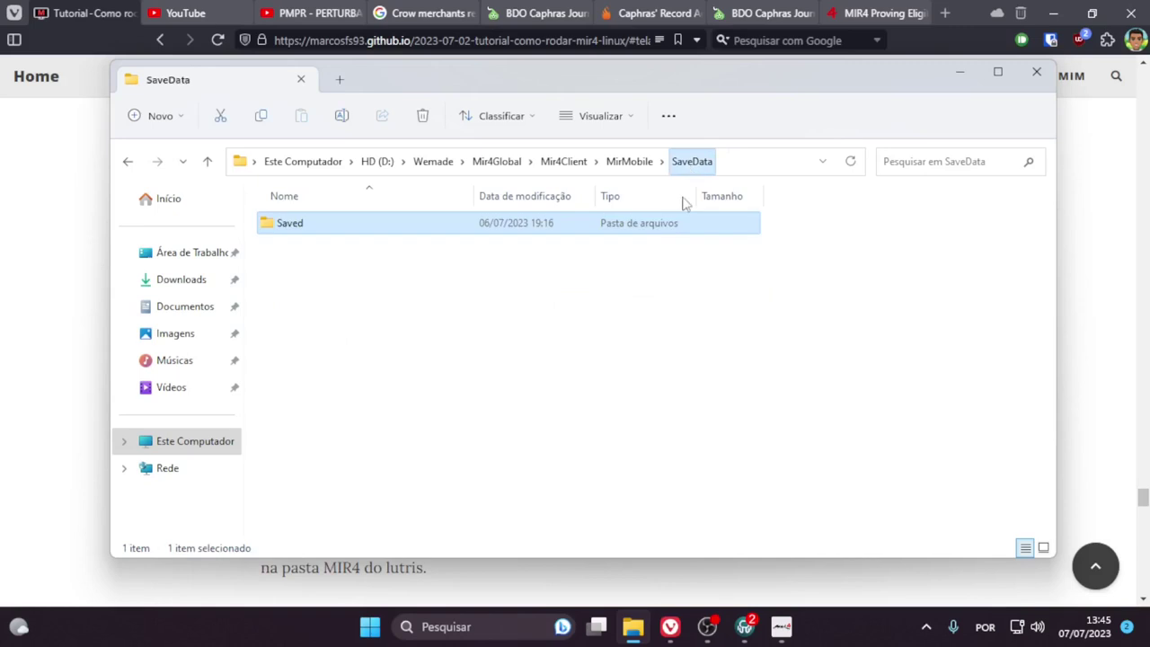
click(521, 290)
click(297, 228)
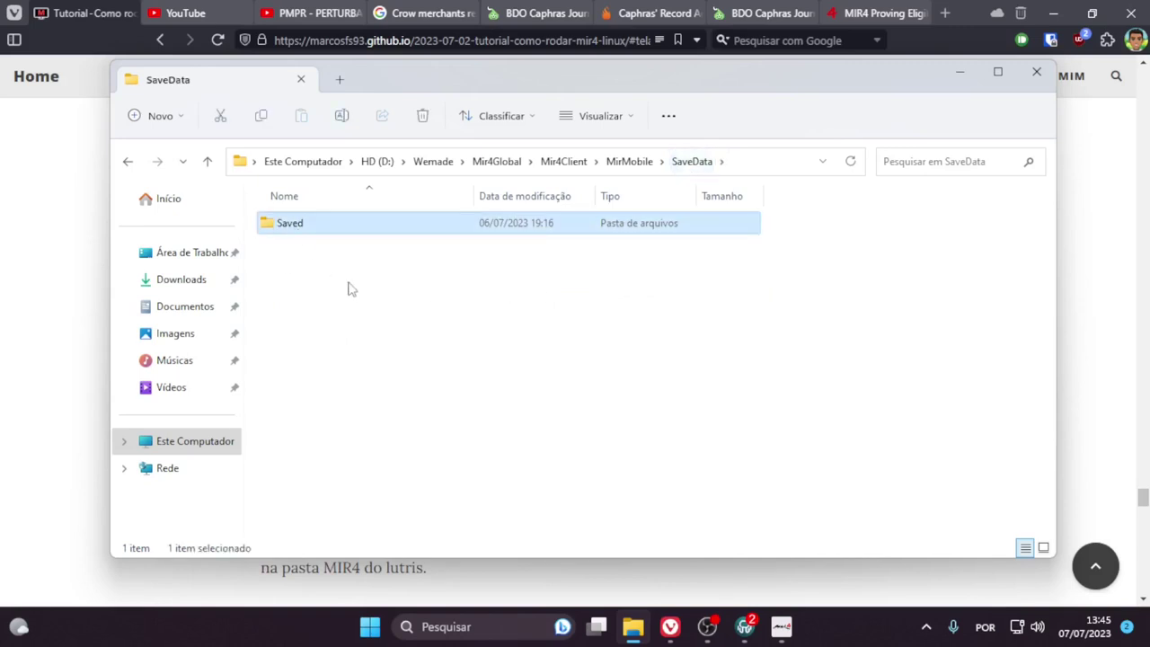
Step: Look inside the Saved folder, return to SaveData, and compare the folder with the tutorial's save path
double_click(324, 226)
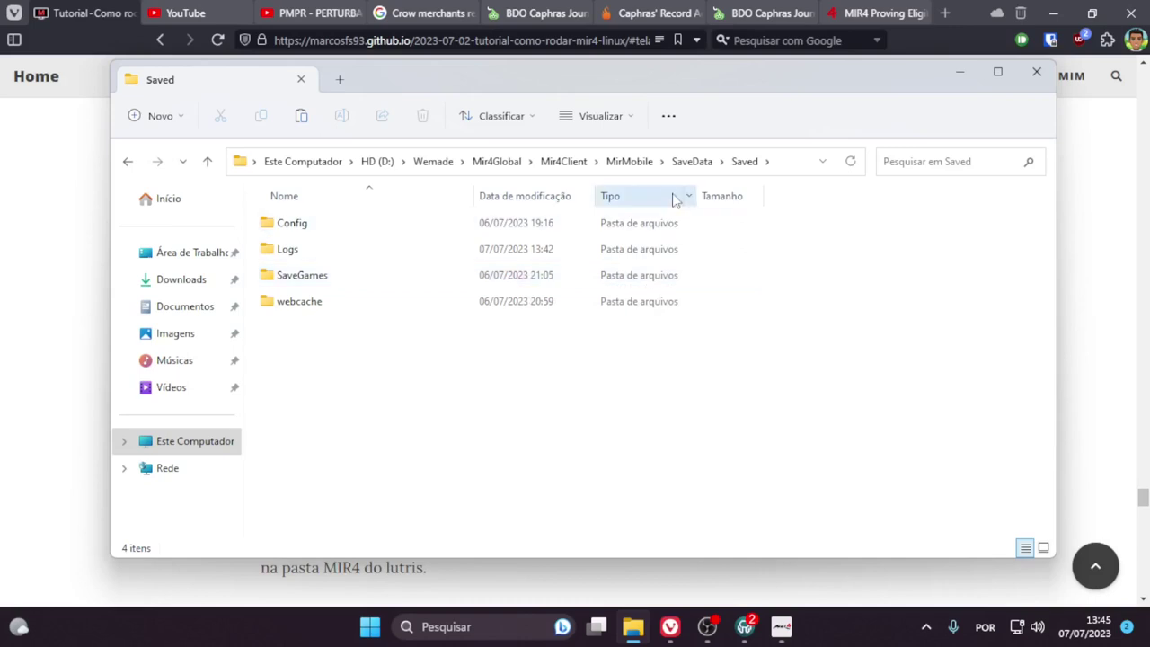
click(691, 162)
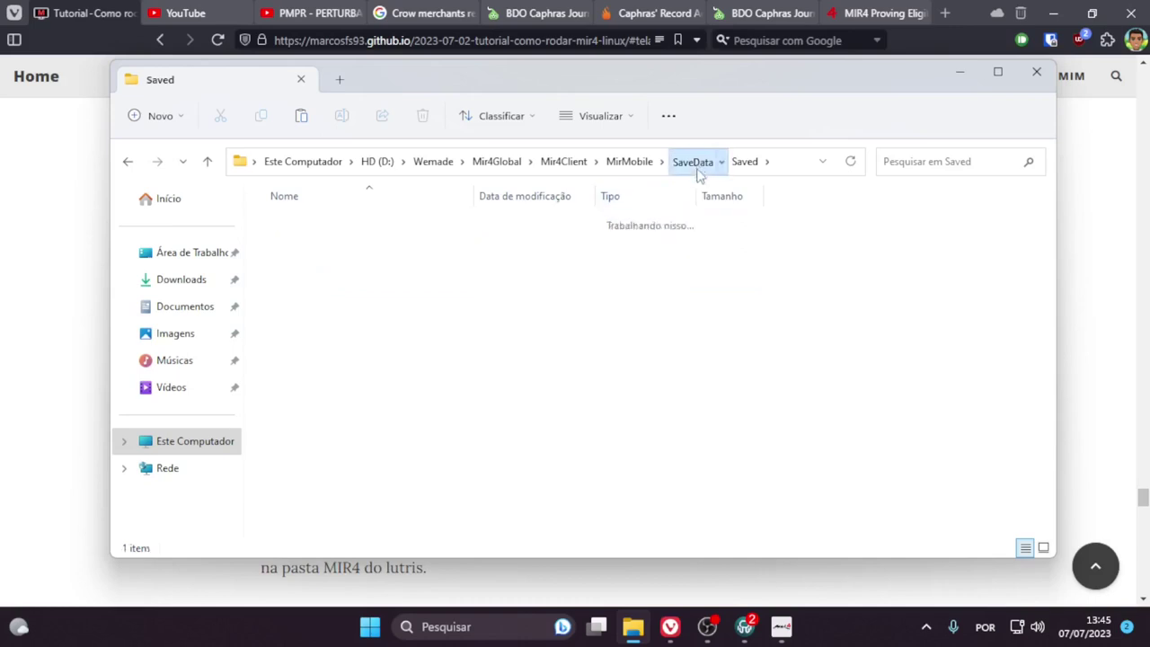
click(404, 287)
click(305, 227)
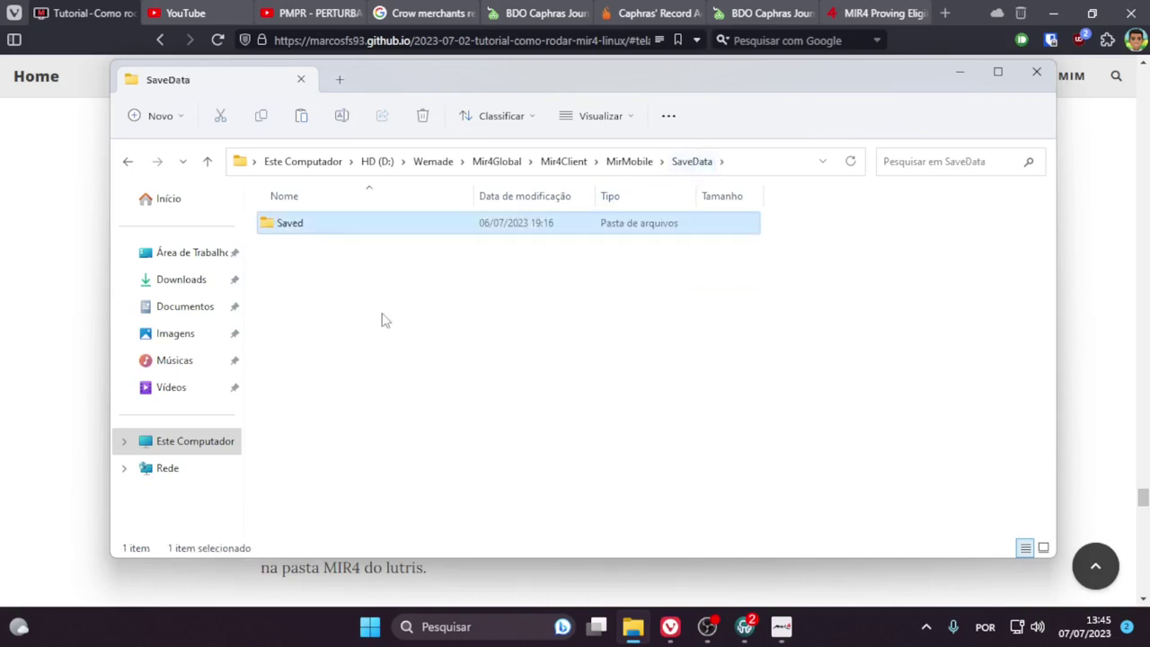
click(27, 322)
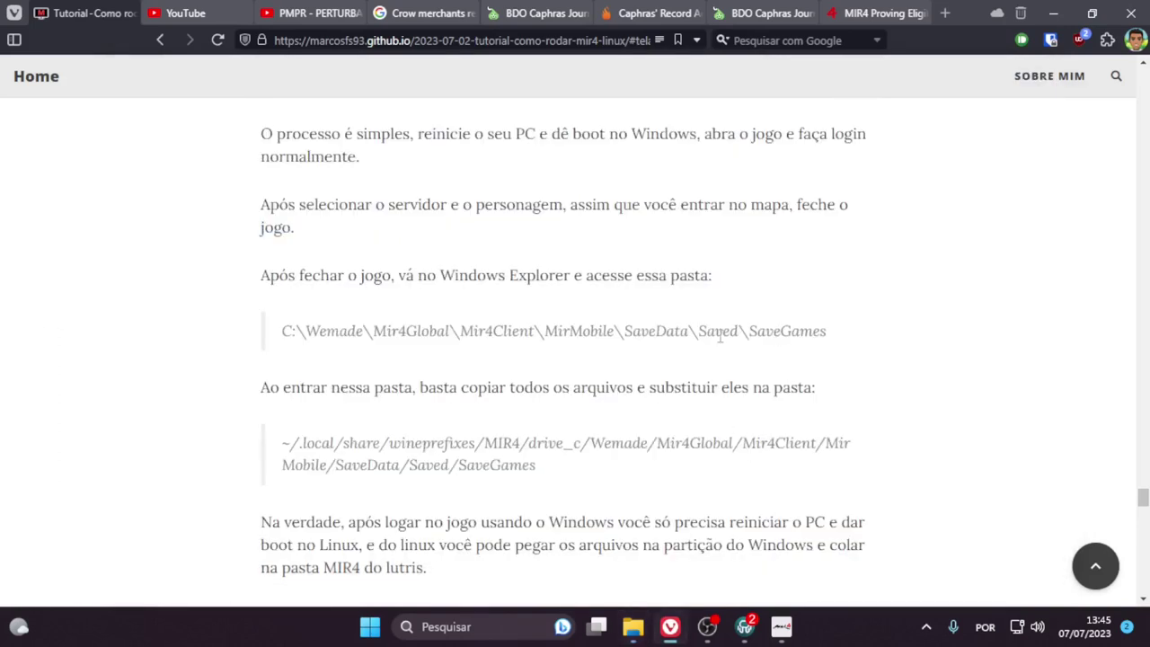
key(alt+Tab)
click(307, 251)
click(305, 225)
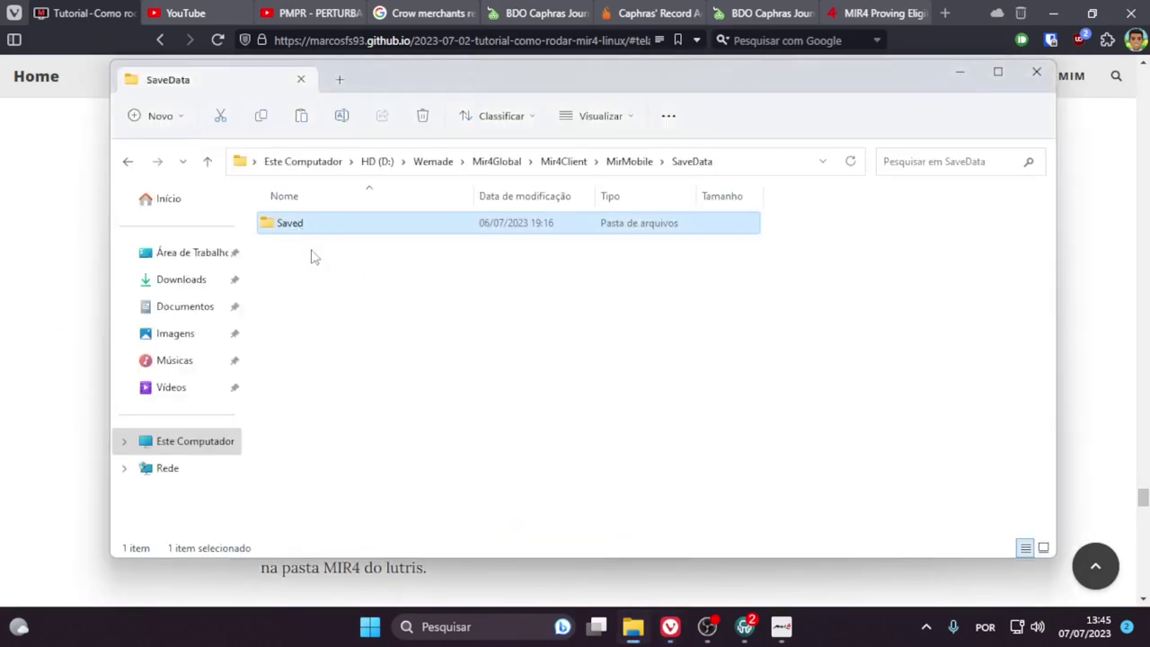
Step: Paste the copied Saved folder into the root of the HD (D:) drive
click(224, 442)
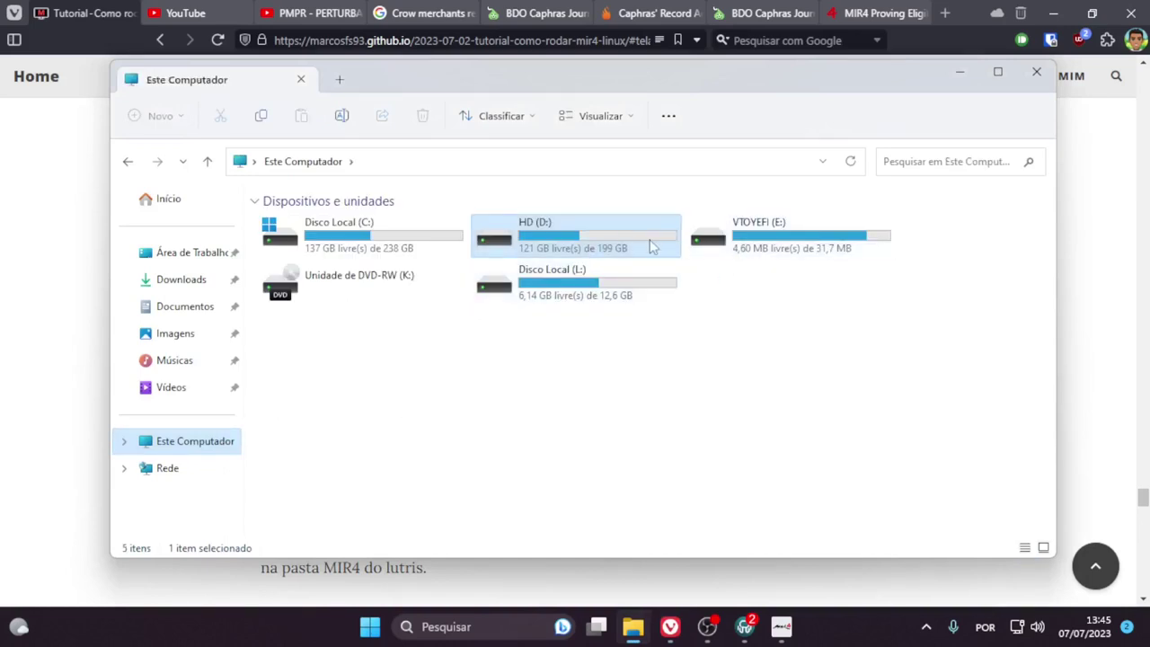
double_click(649, 241)
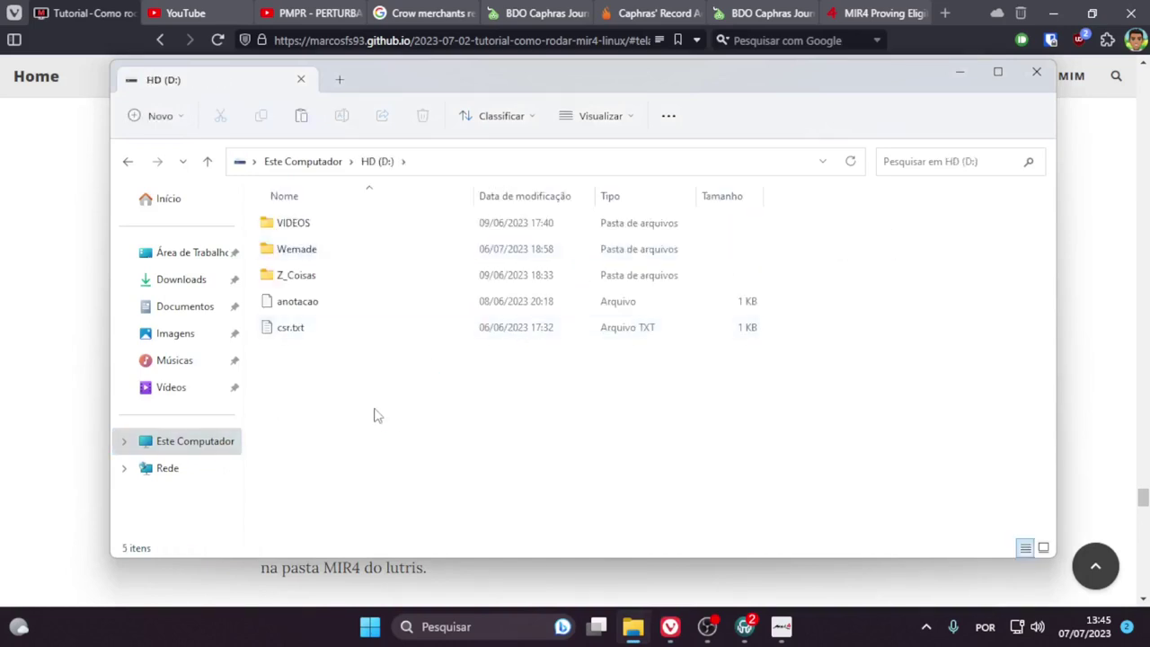
key(ctrl+v)
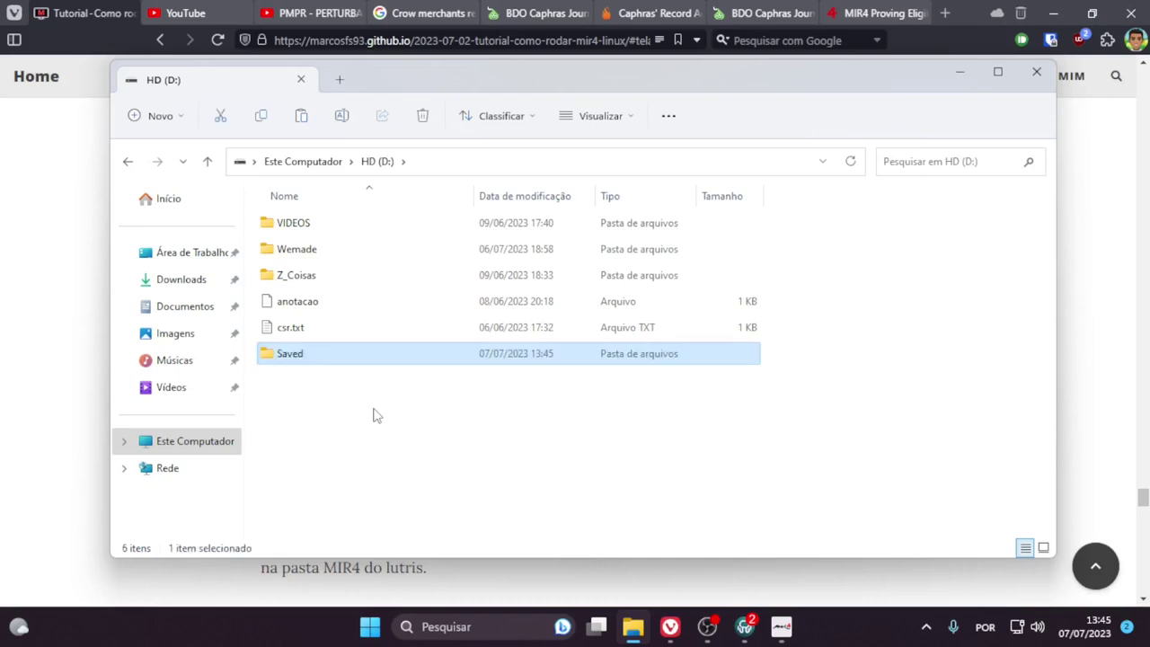
click(378, 411)
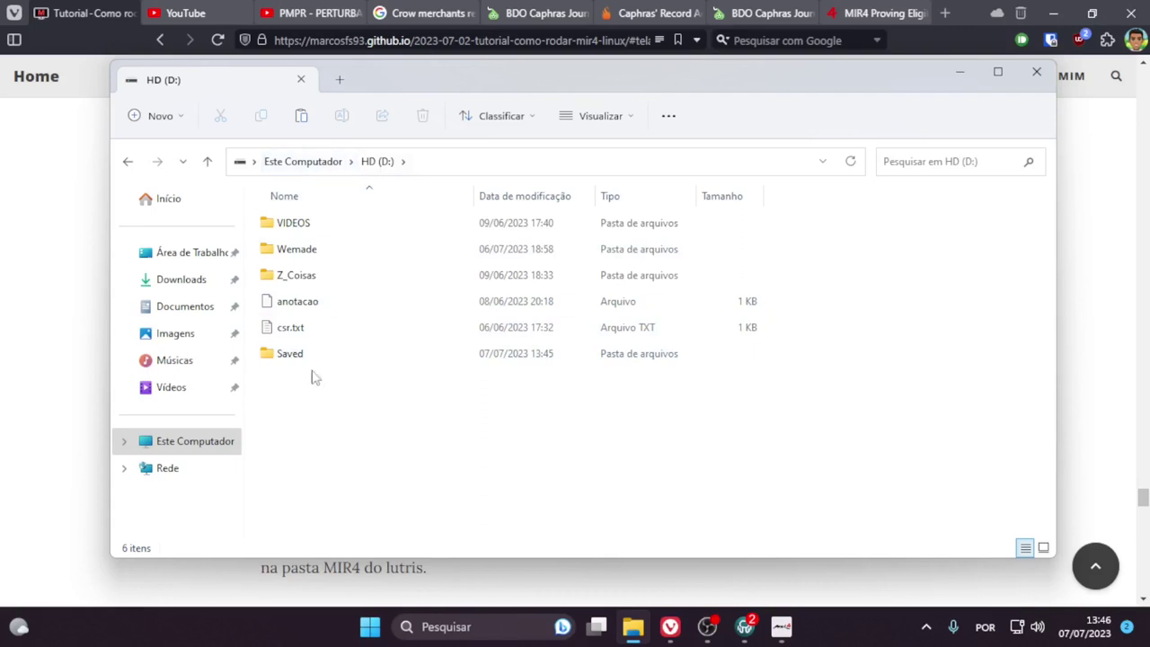
click(302, 361)
click(347, 398)
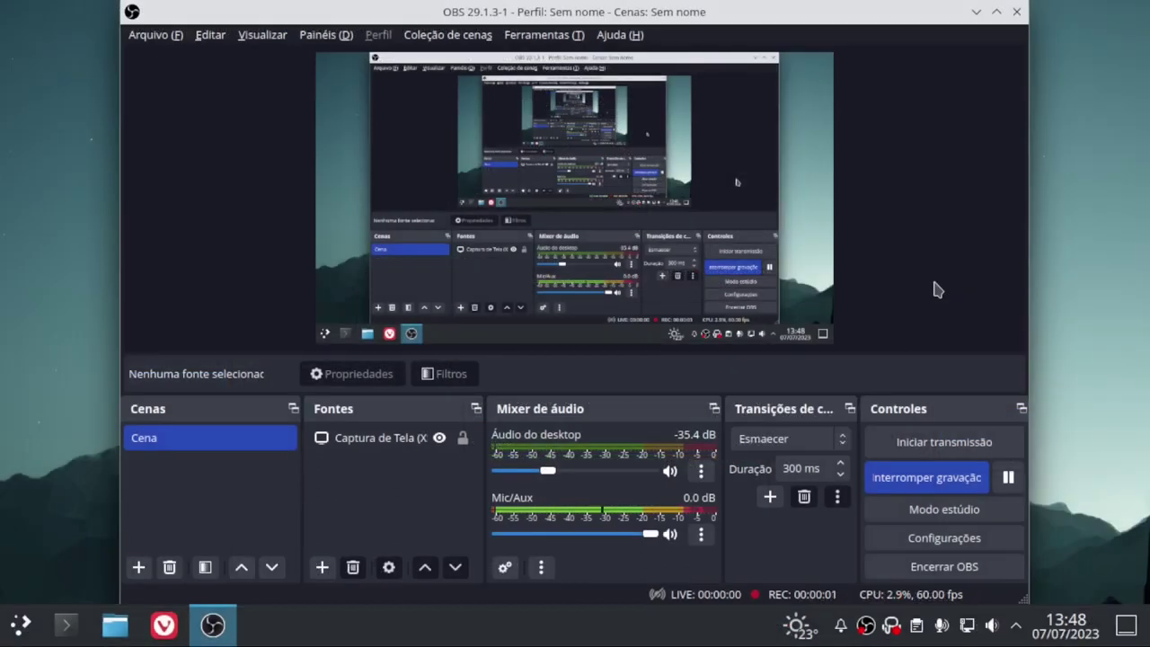
Step: Open the HD drive in the Dolphin file manager, authorizing access with the account password, and copy its Saved folder
click(975, 12)
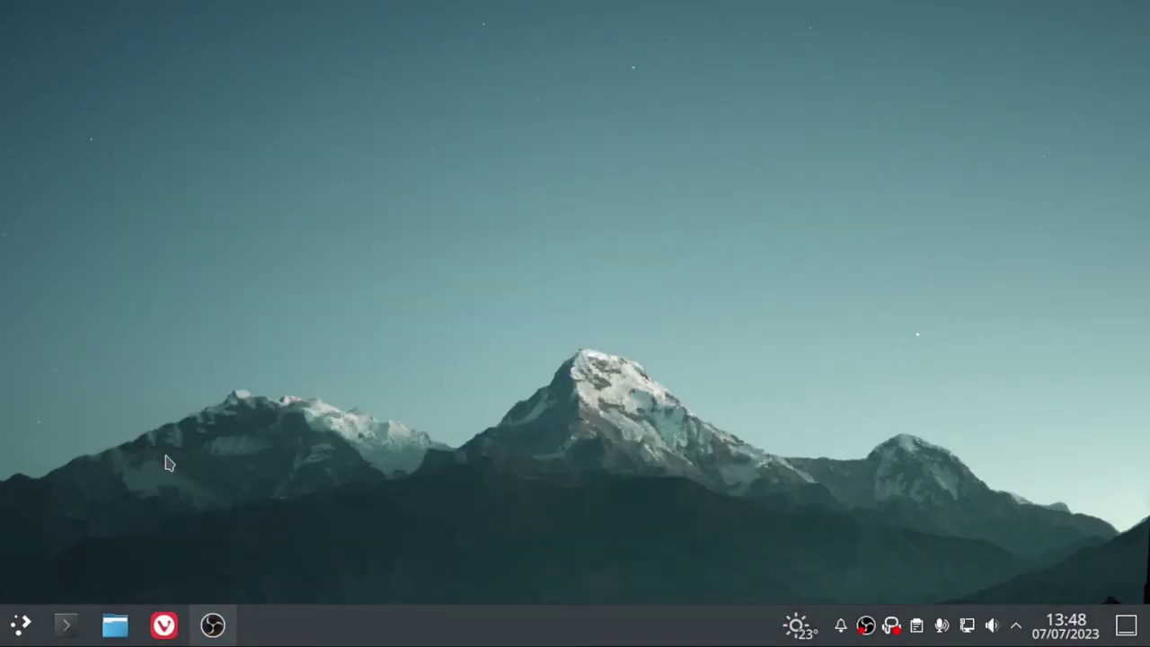
click(115, 625)
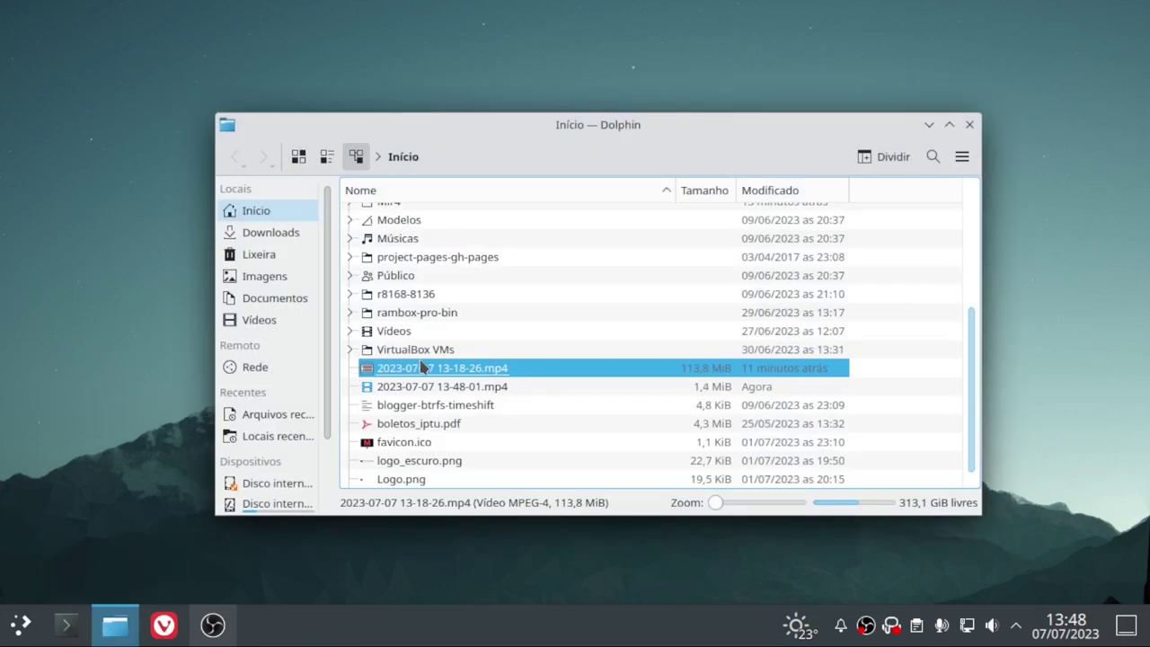
scroll(422, 367, down, 1)
scroll(290, 413, down, 2)
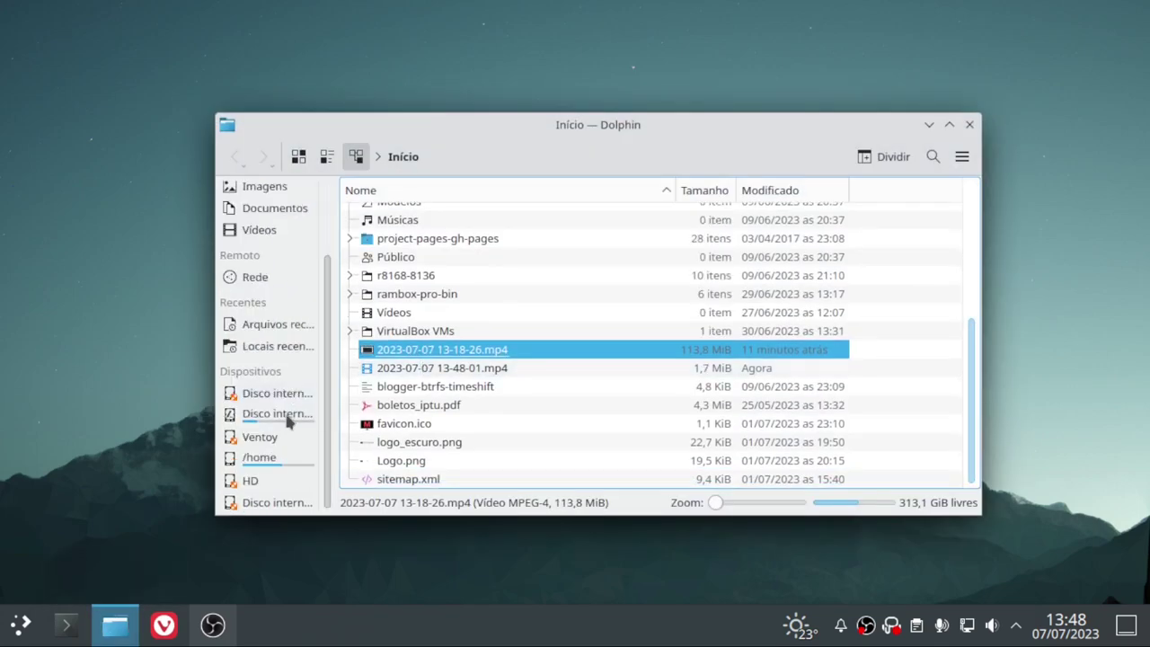
click(273, 483)
text(****)
key(Return)
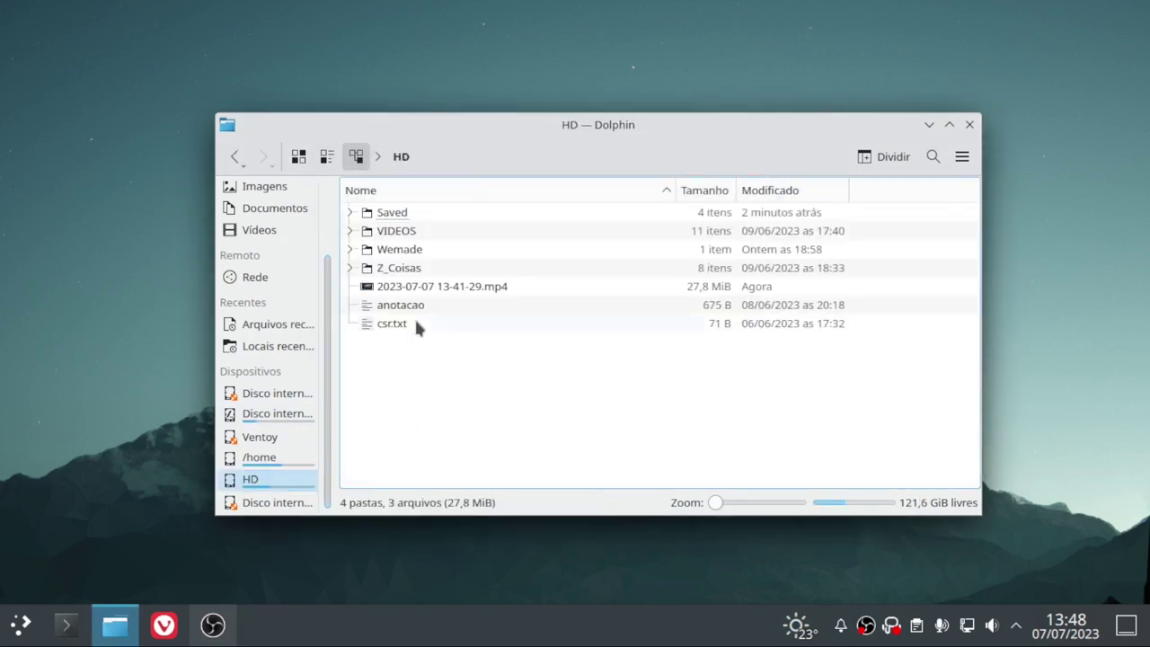
click(398, 214)
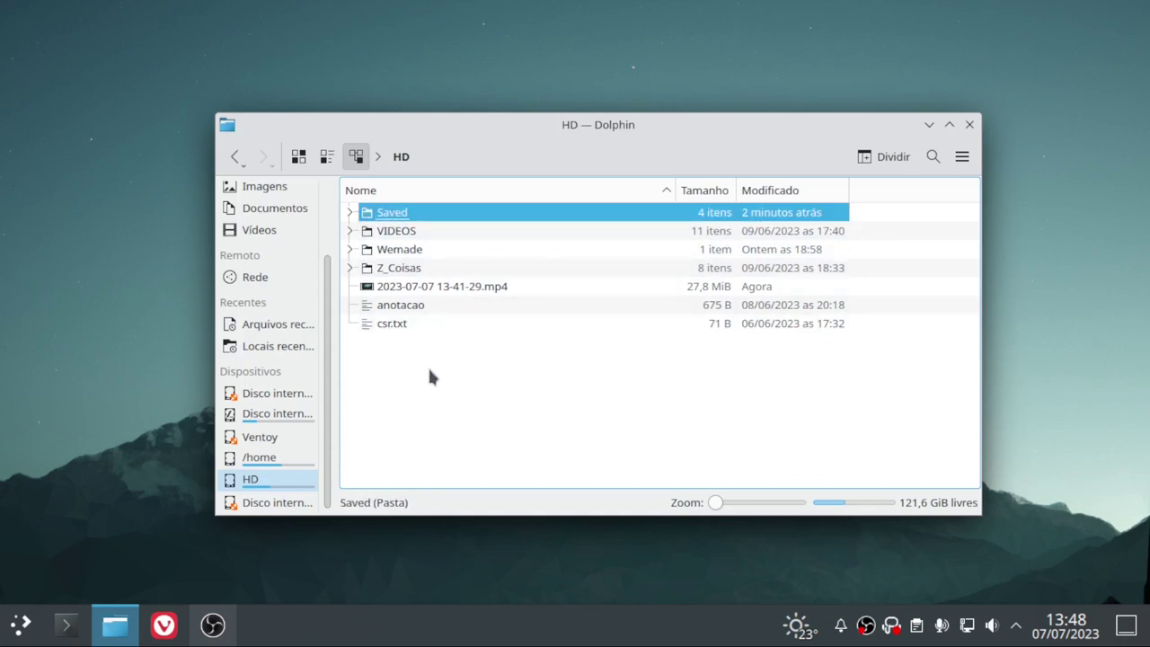
Step: Go from the home folder to Mir4/drive_c/Wemade/Mir4Global/Mir4Client/MirMobile/SaveData
scroll(277, 270, up, 3)
click(269, 214)
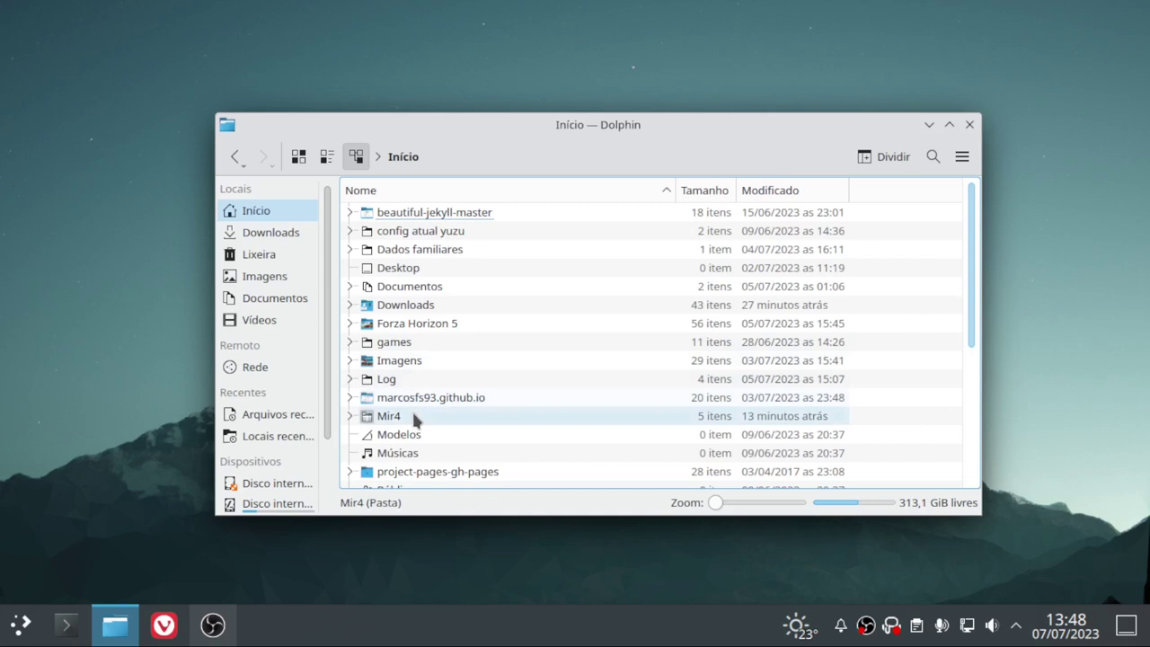
scroll(395, 413, down, 2)
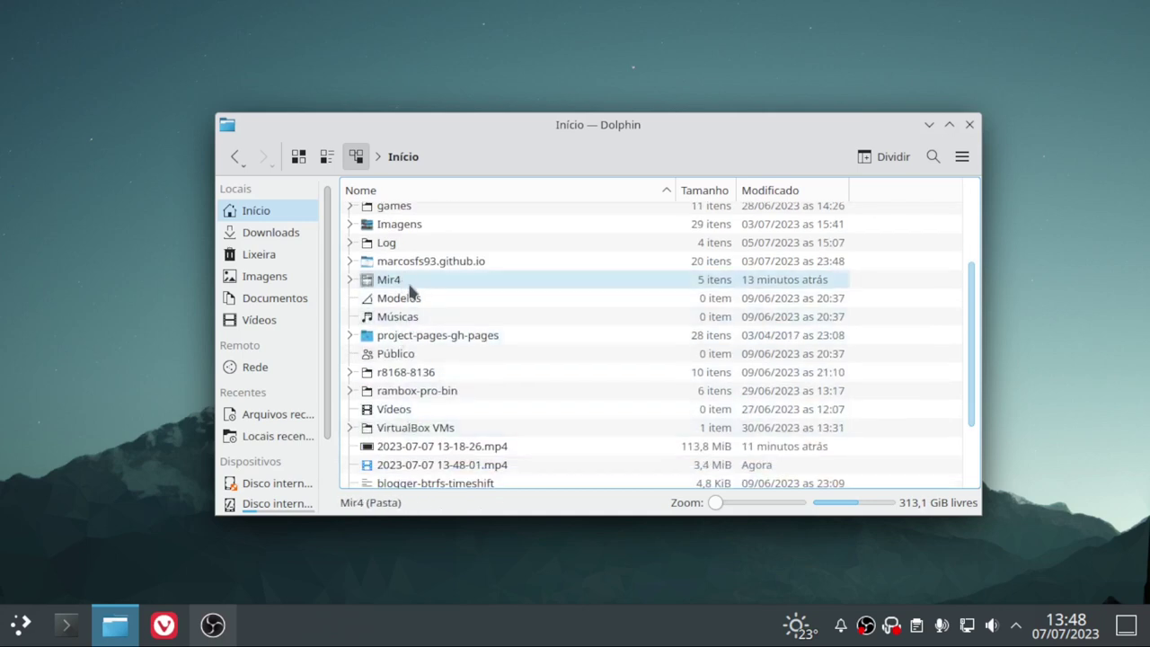
click(409, 284)
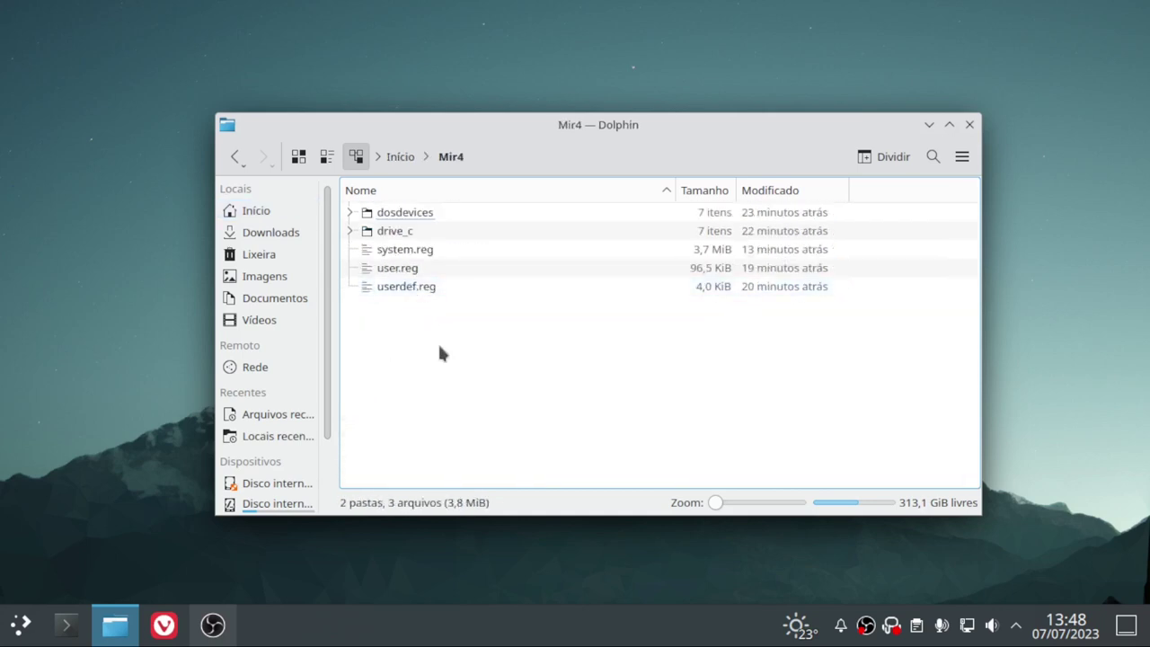
click(400, 233)
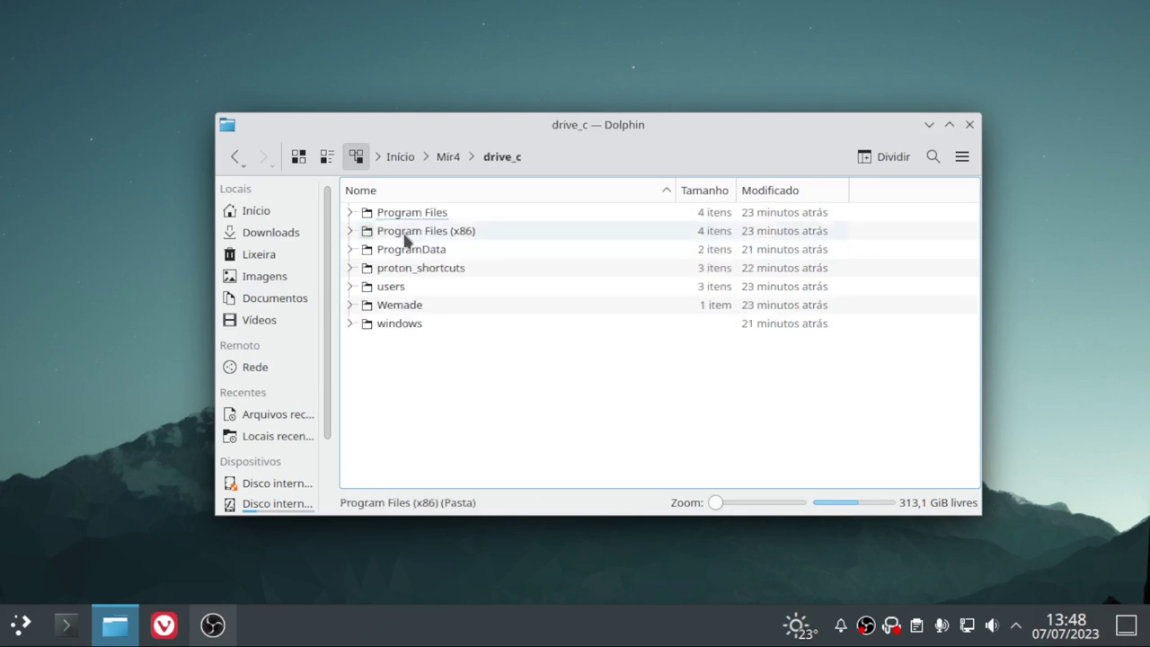
click(421, 306)
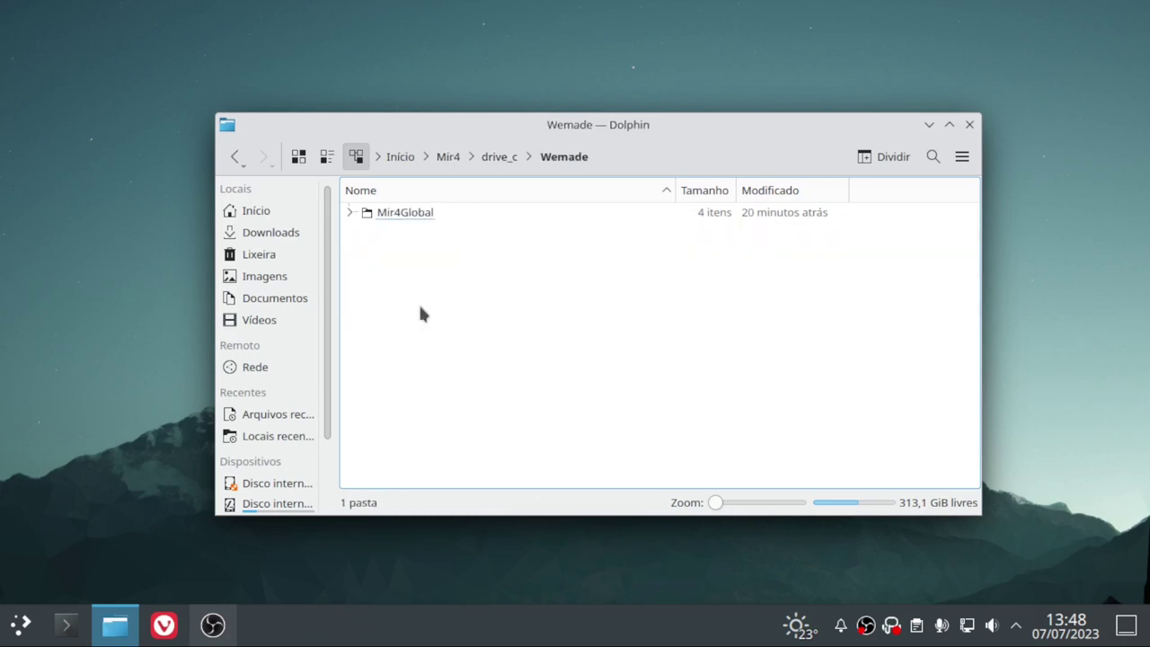
click(419, 216)
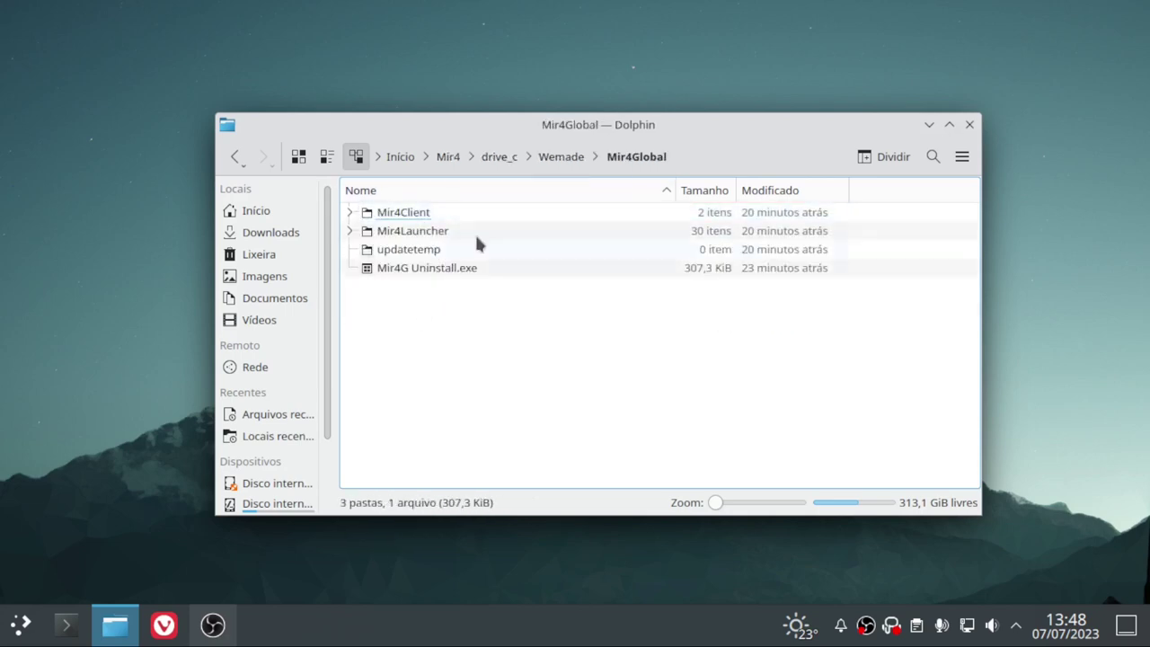
click(426, 216)
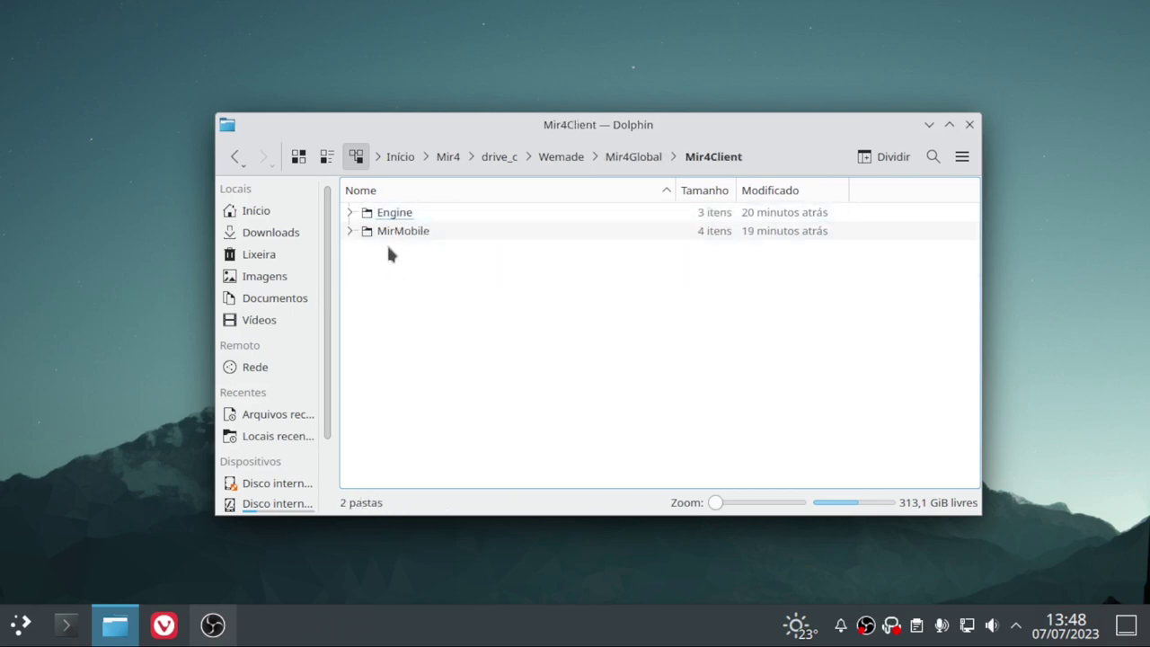
click(413, 232)
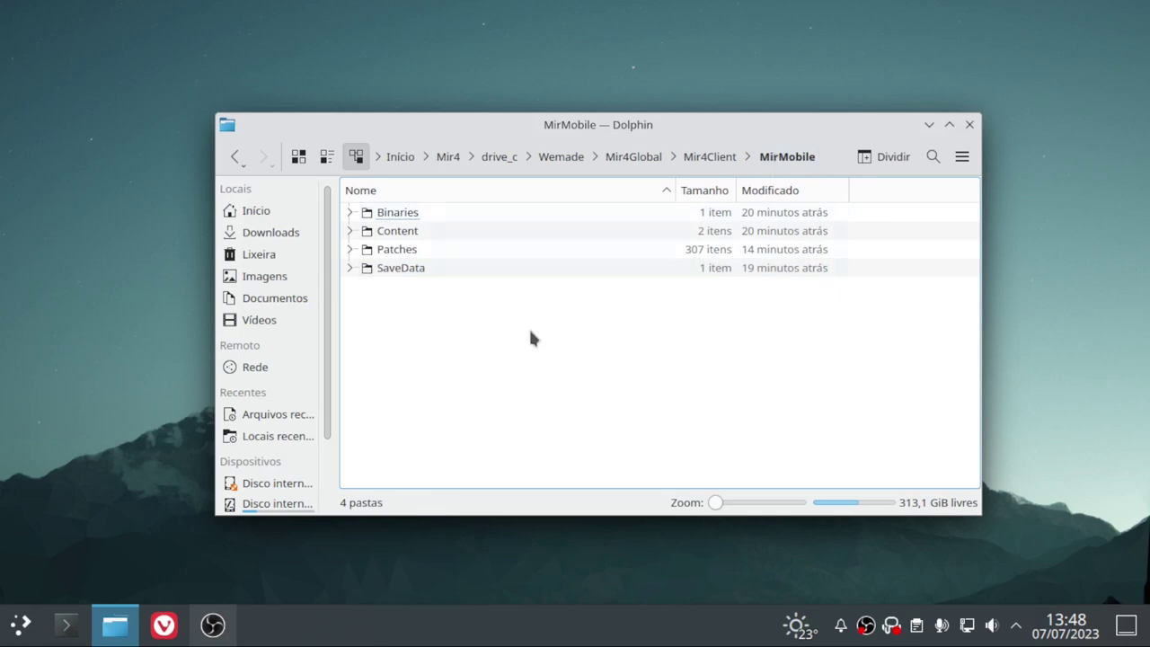
click(412, 273)
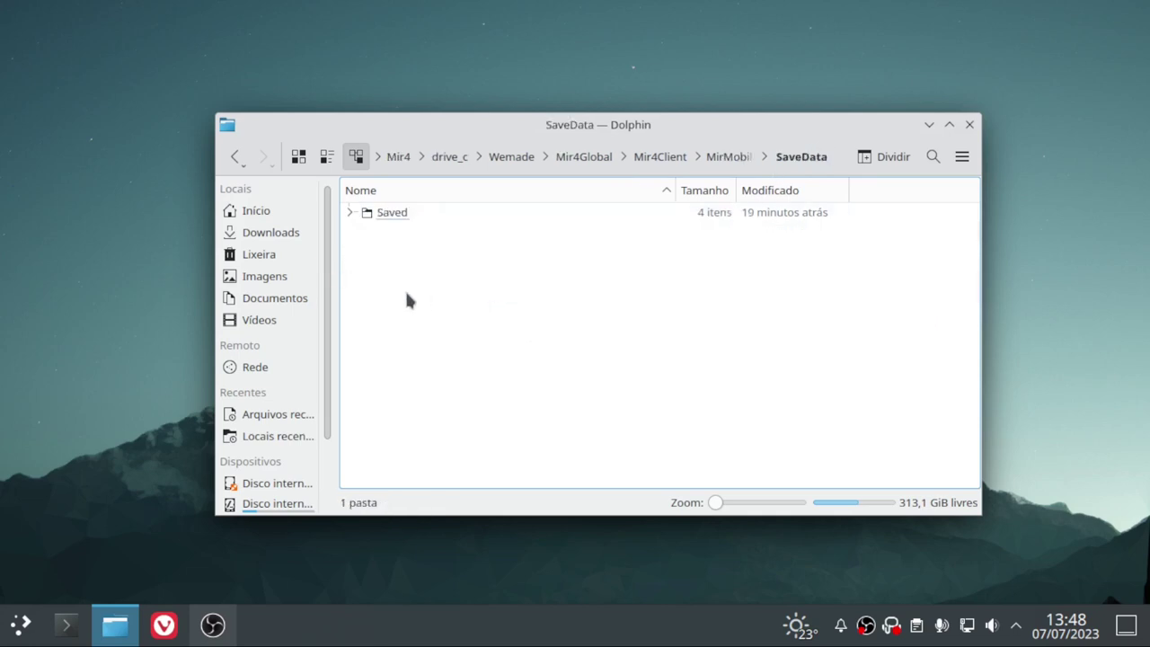
Step: Paste the copied Saved folder into SaveData, writing into the existing folder and overwriting its duplicate files
key(ctrl+v)
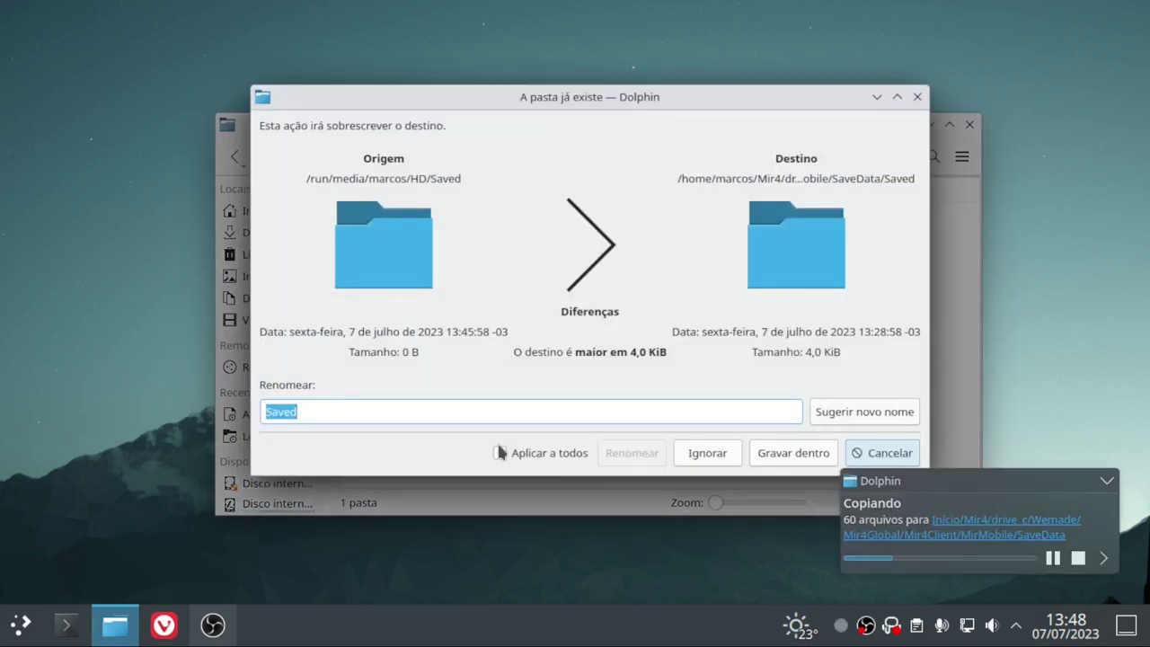
click(539, 454)
click(793, 453)
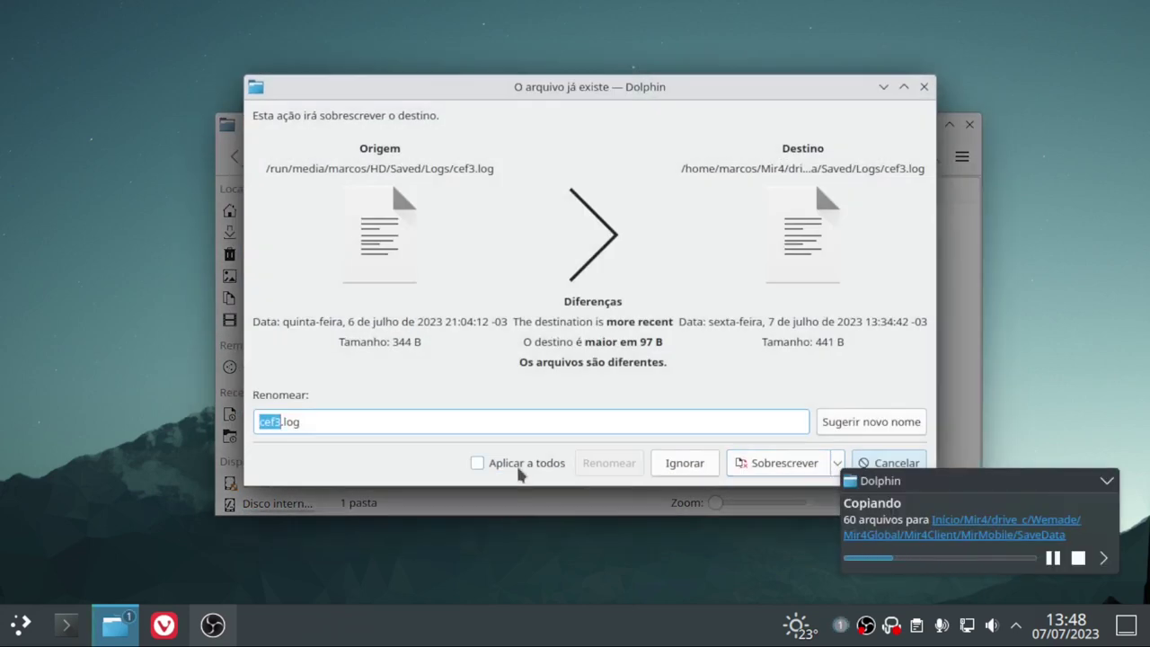
click(769, 464)
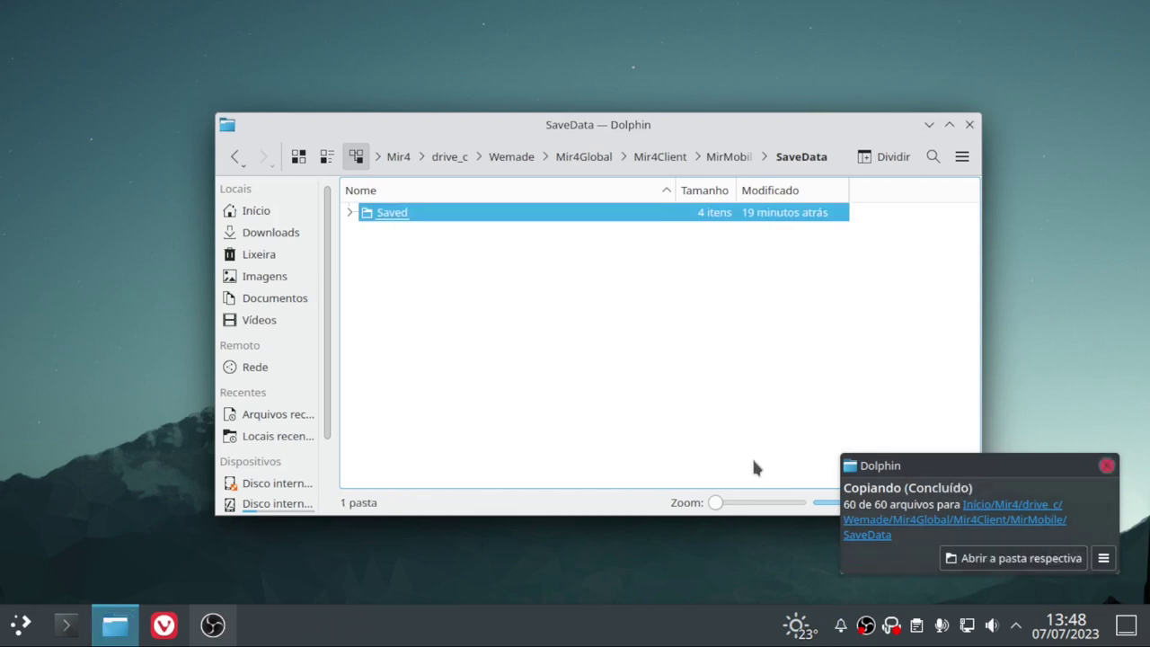
click(1107, 467)
click(629, 326)
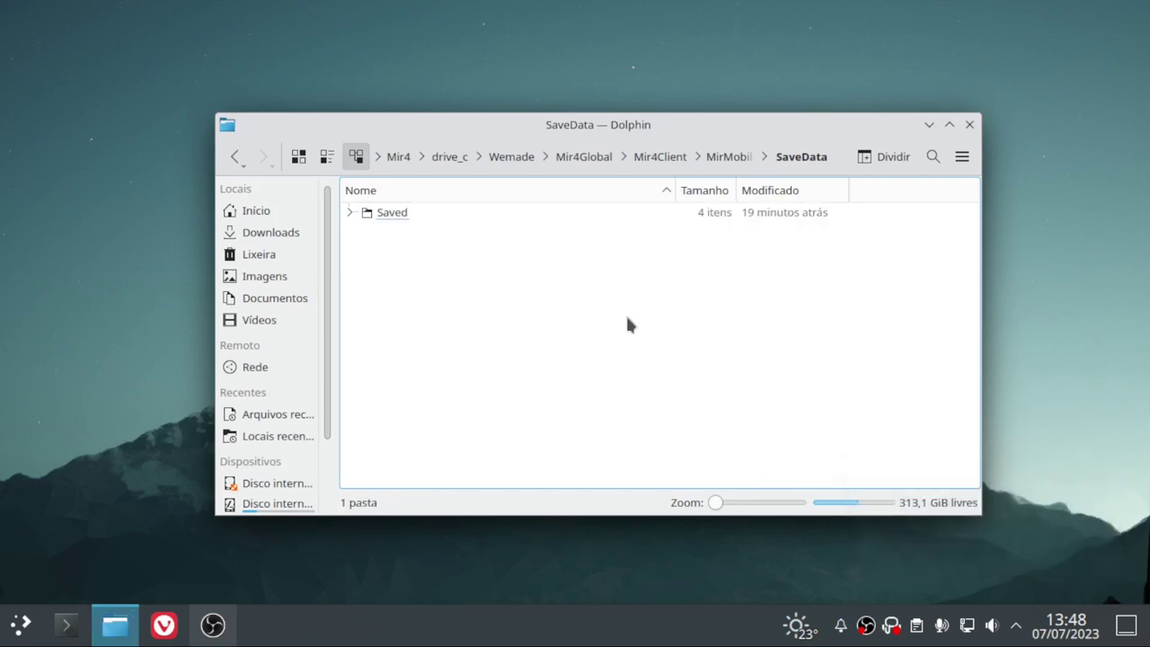
Step: Switch to Lutris, run MIR4 from the games library, and start game instance 1 from the launcher
click(20, 625)
mouse_move(95, 398)
click(273, 267)
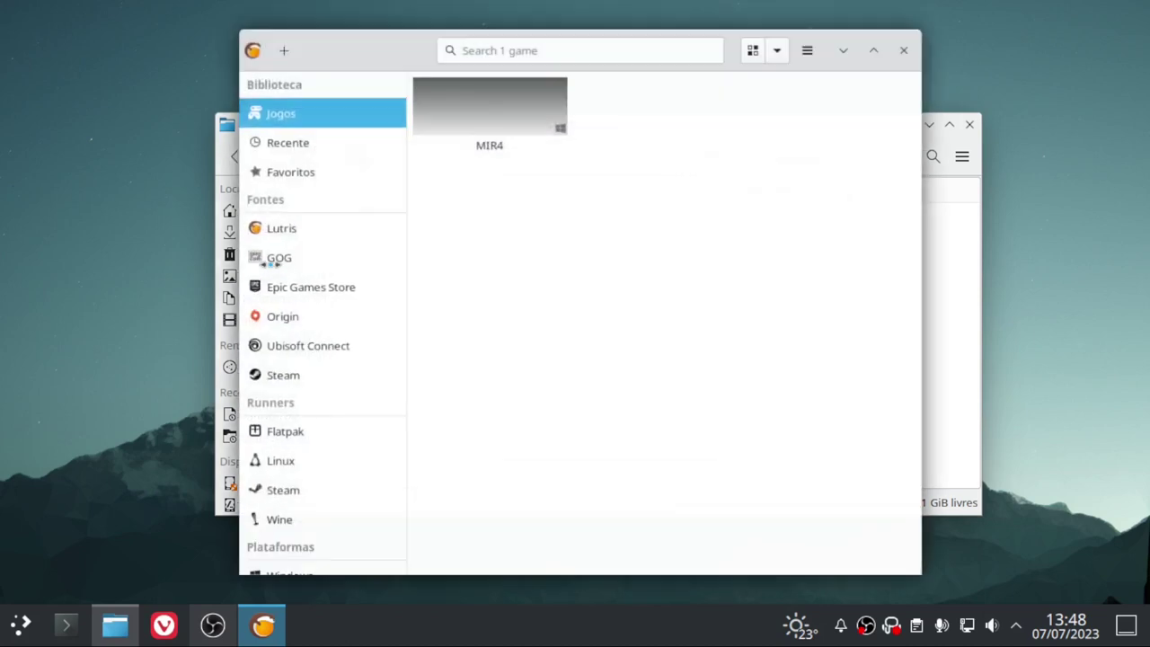
click(491, 101)
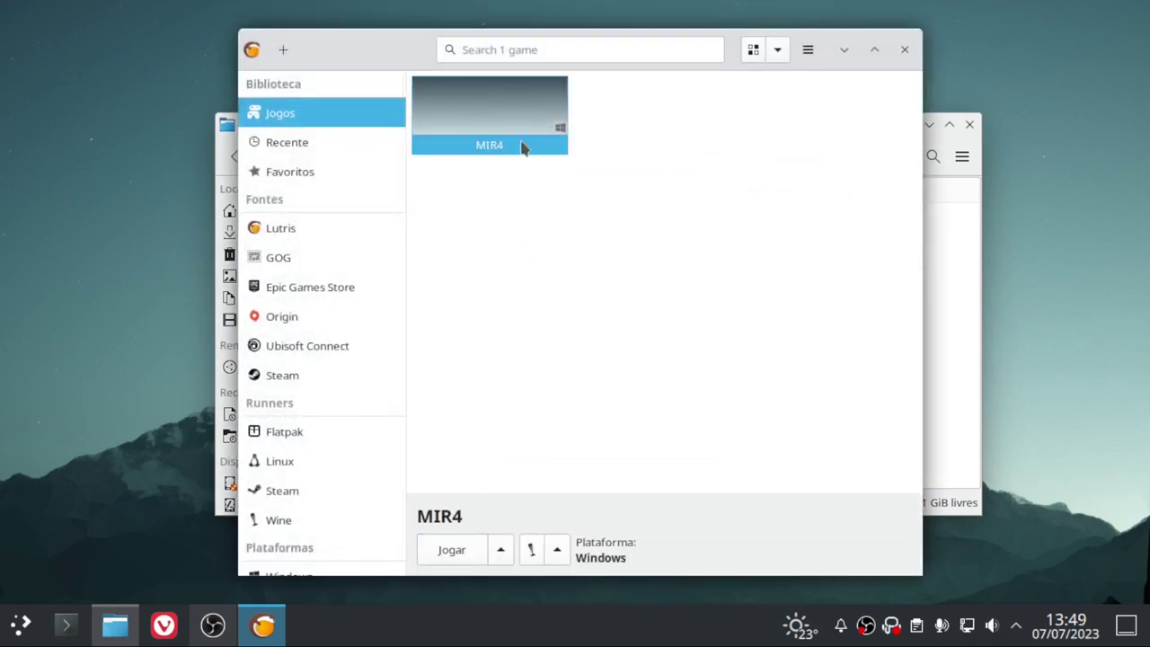
click(462, 562)
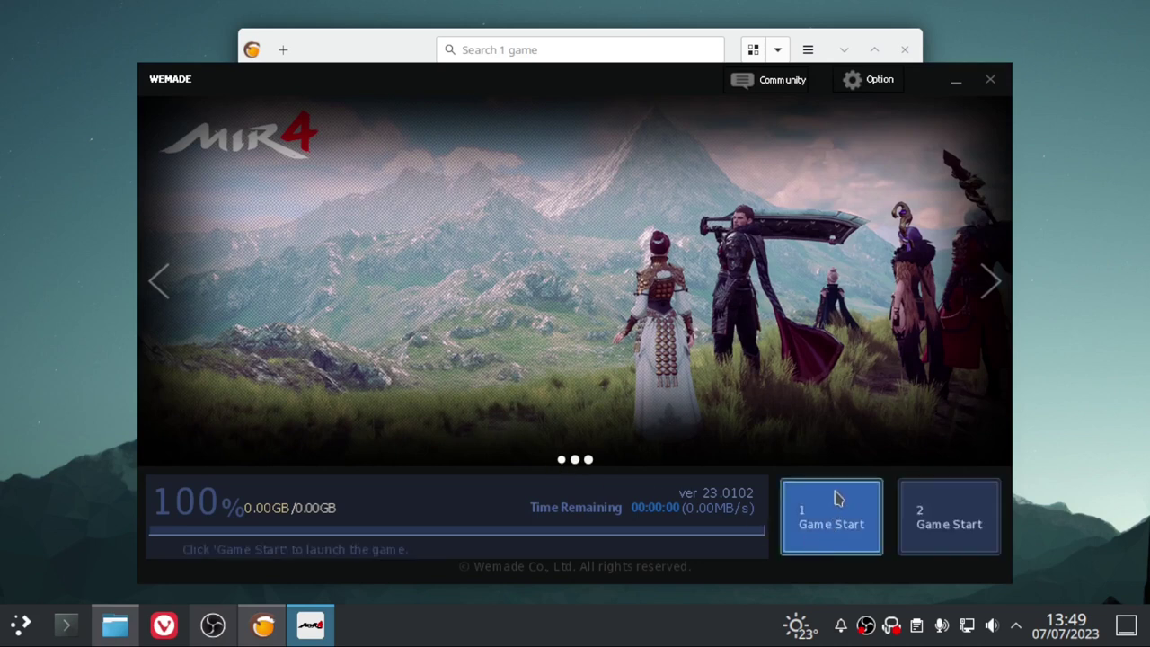
click(835, 499)
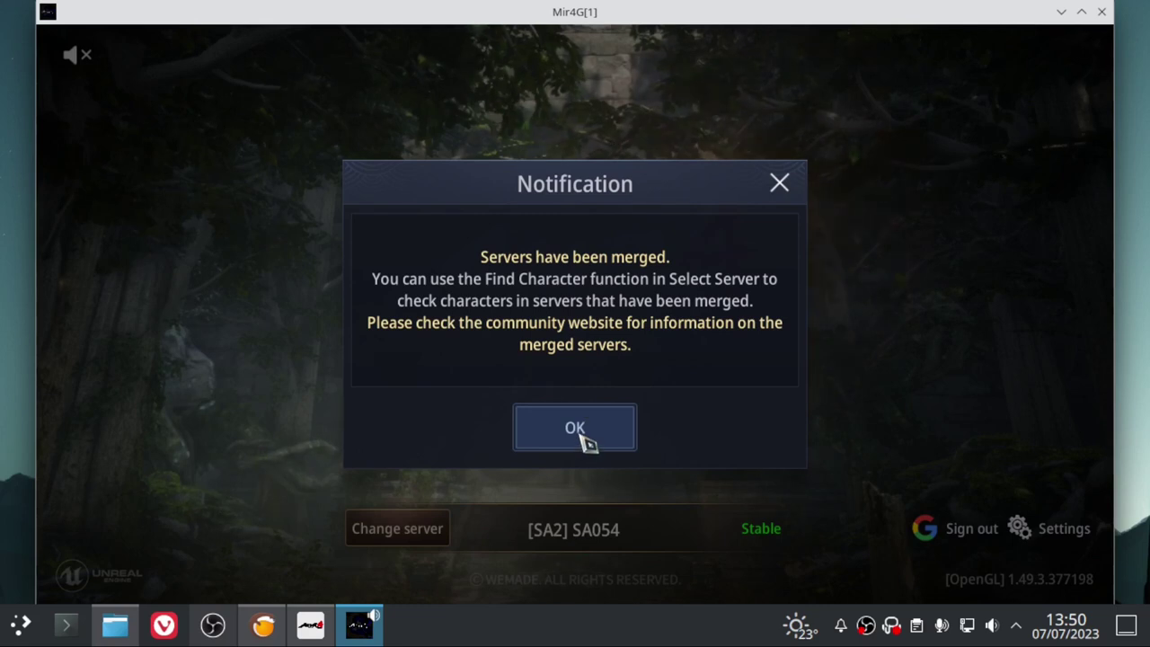
Step: Dismiss the server merge notification and enter the game on server [SA2] SA054 with the level 70 character
click(580, 438)
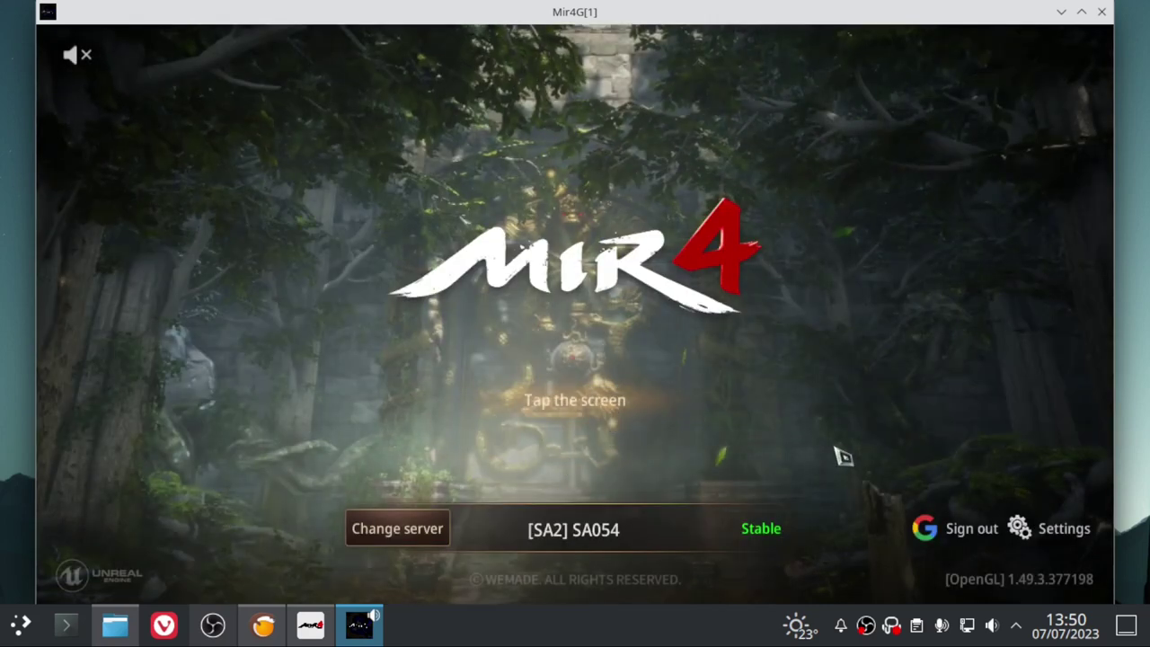
click(567, 410)
click(979, 519)
click(586, 392)
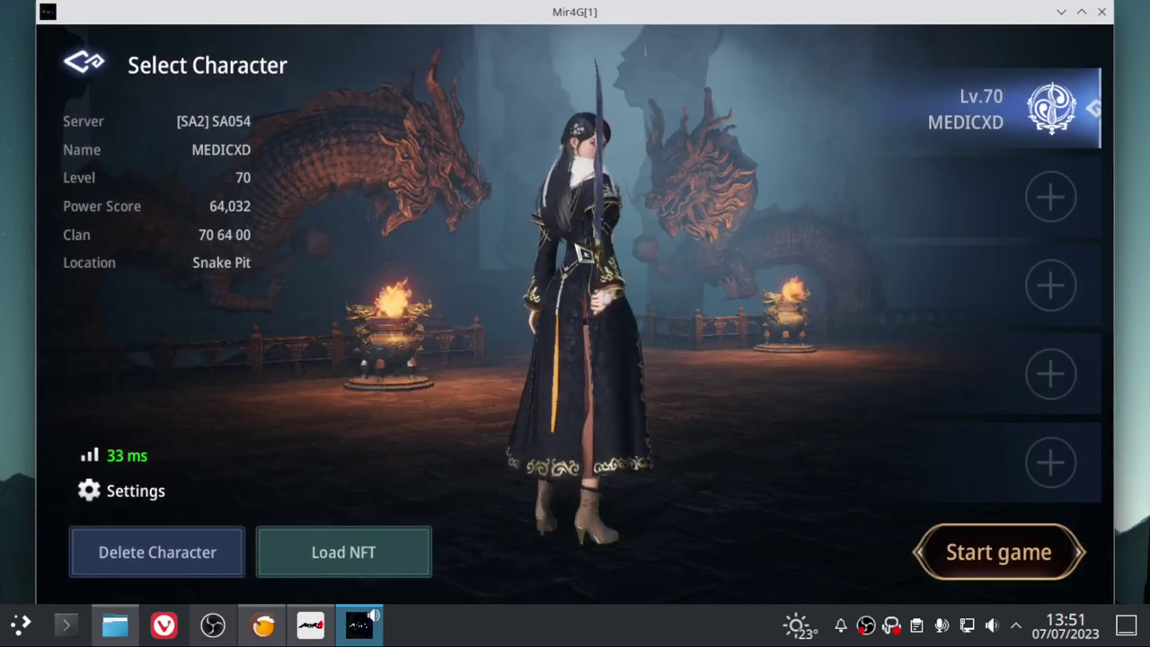
click(972, 558)
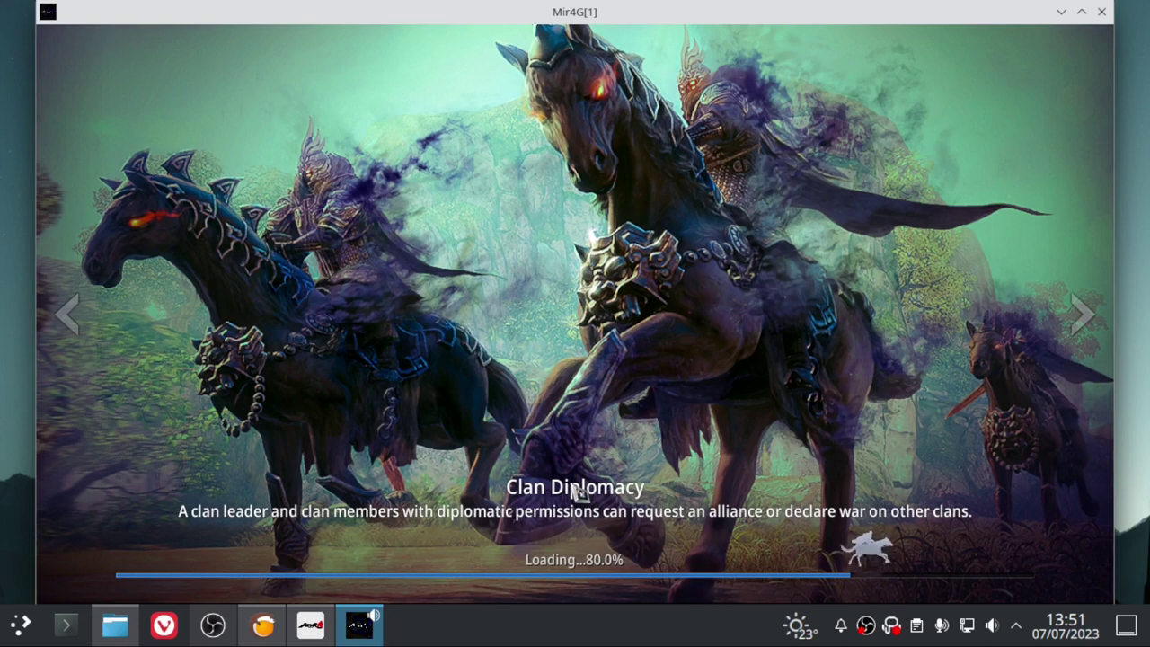
Step: Check the SaveData folder in the file manager while the game loads, and minimize its window
click(125, 626)
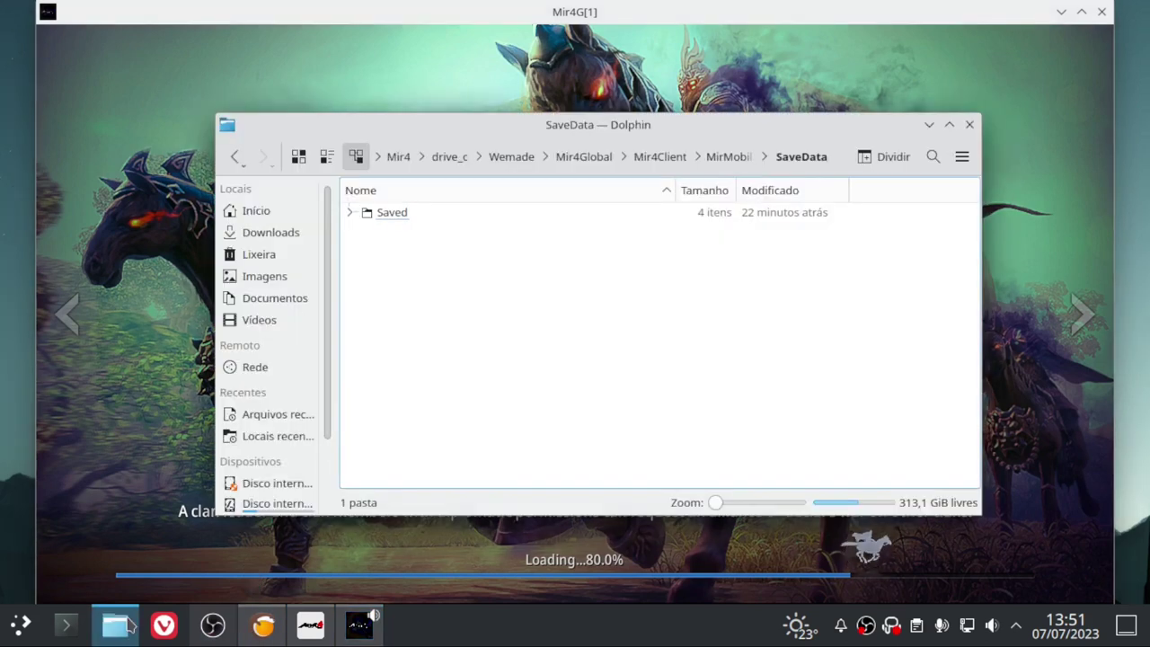
click(929, 125)
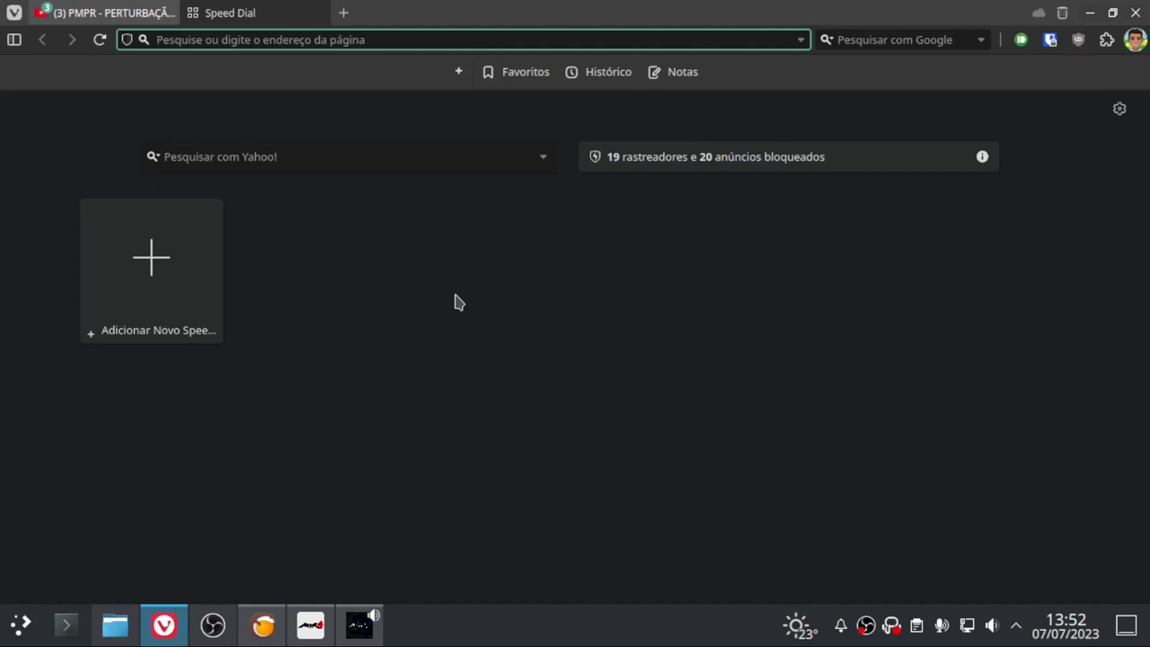
Step: Open the website marcosfs93.github.io in the Vivaldi browser
text(marcosfs93)
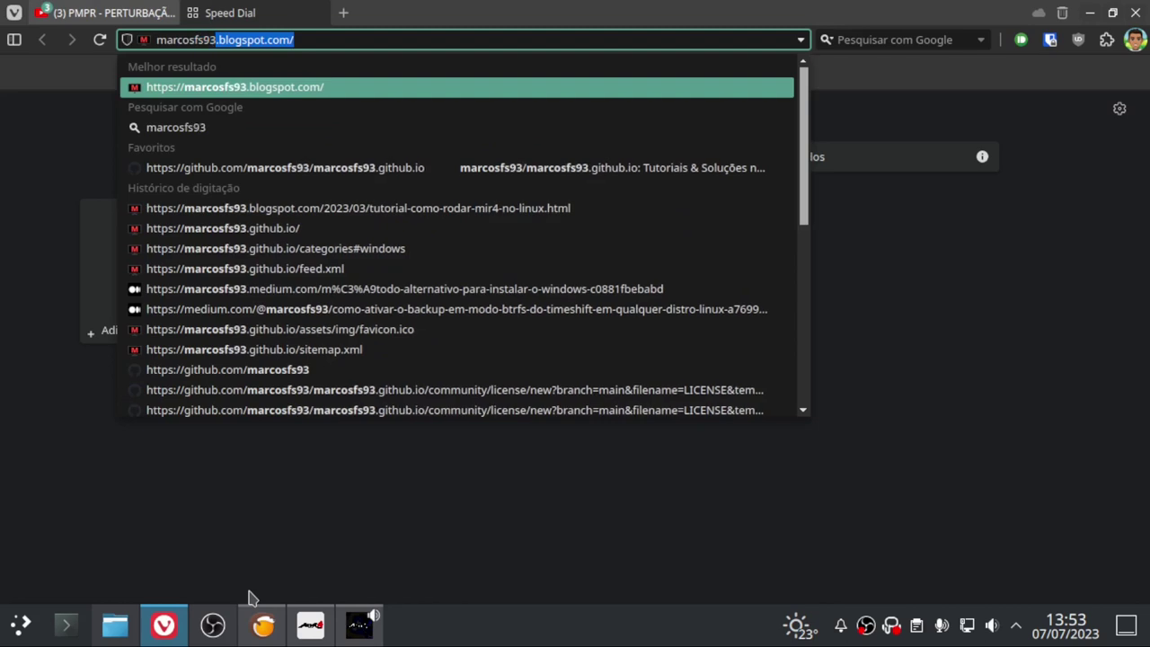
text(.github.io)
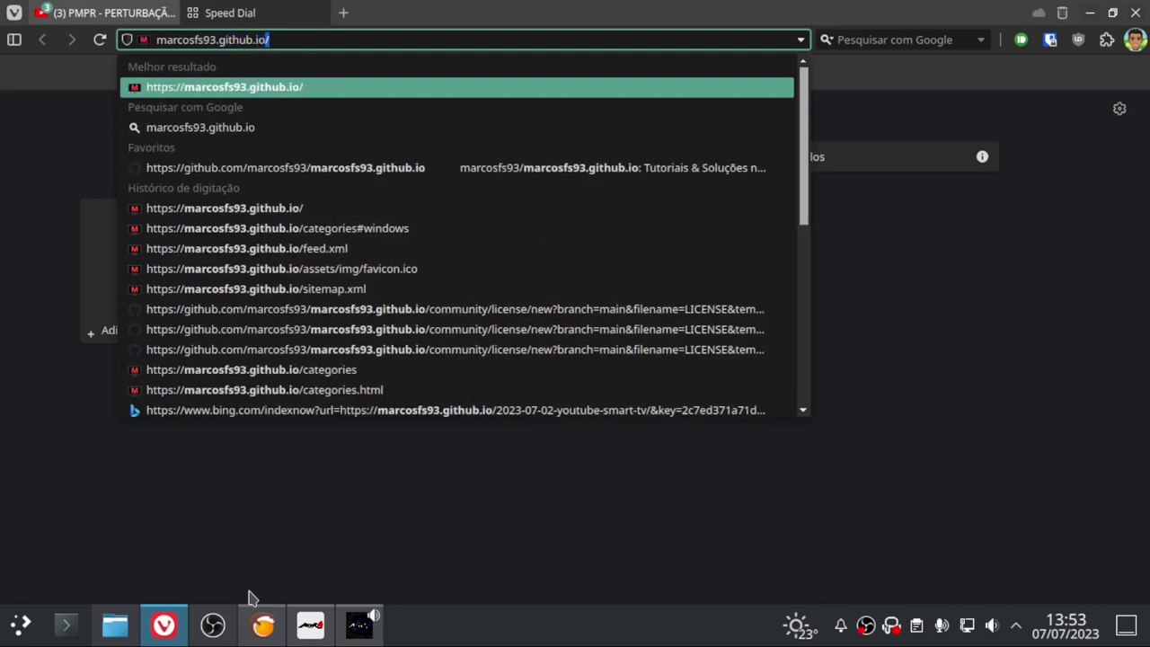
key(Return)
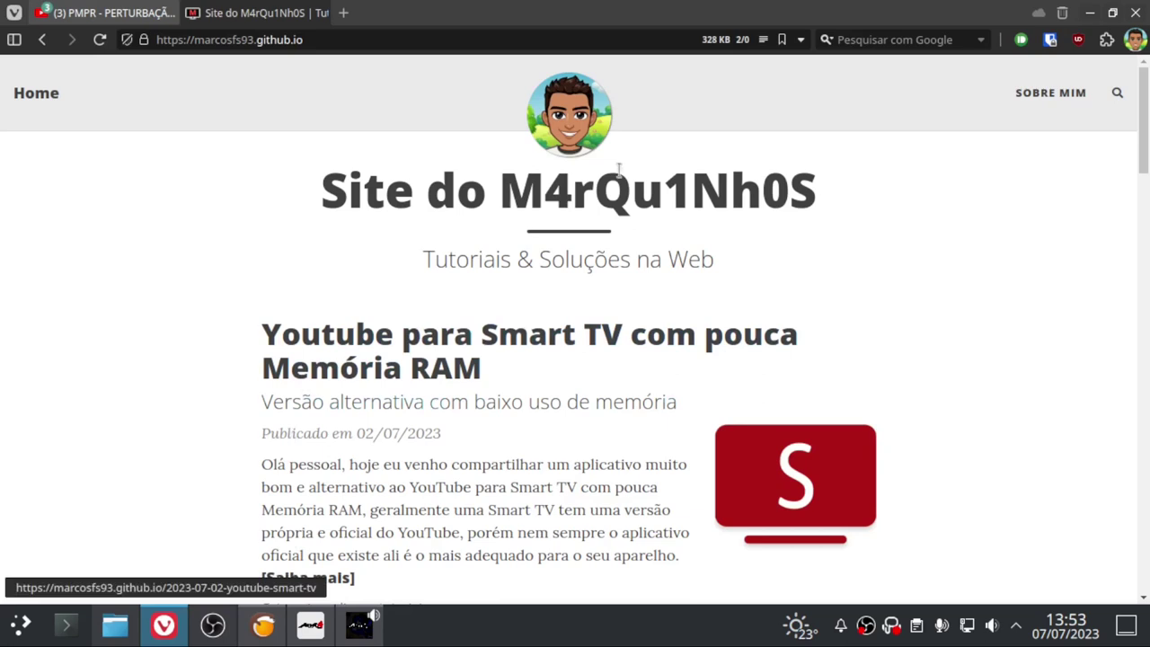
Step: Search the site for "mir4" and open the article "Tutorial-Como rodar MIR4 no Linux" at its contents list
click(1118, 96)
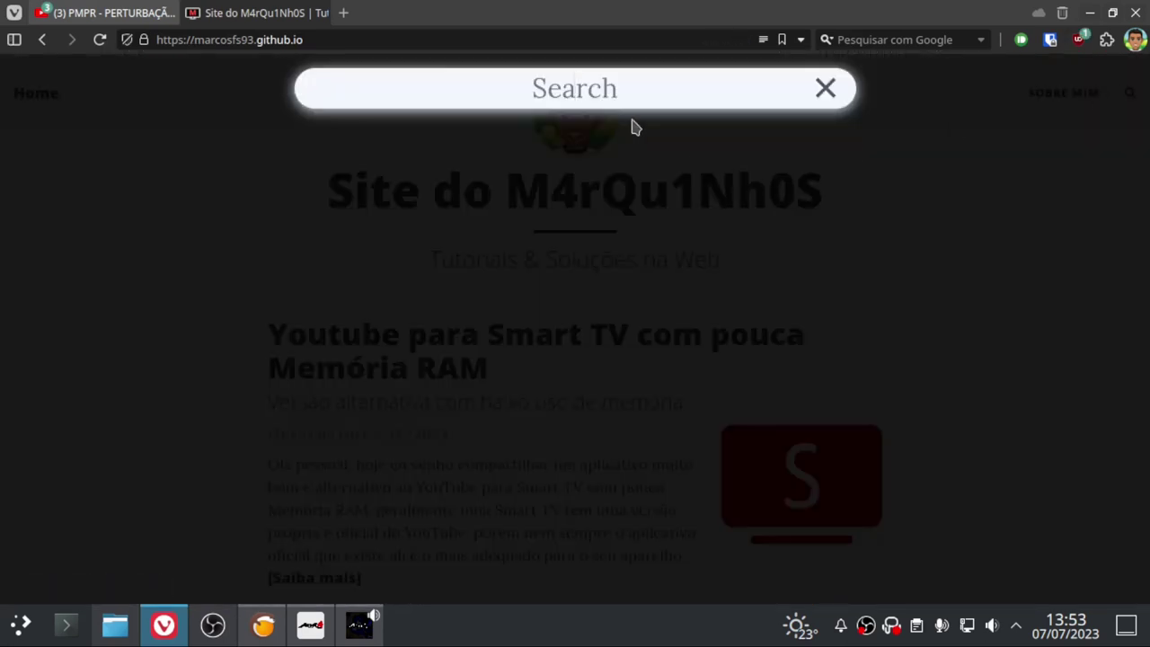
text(mir4)
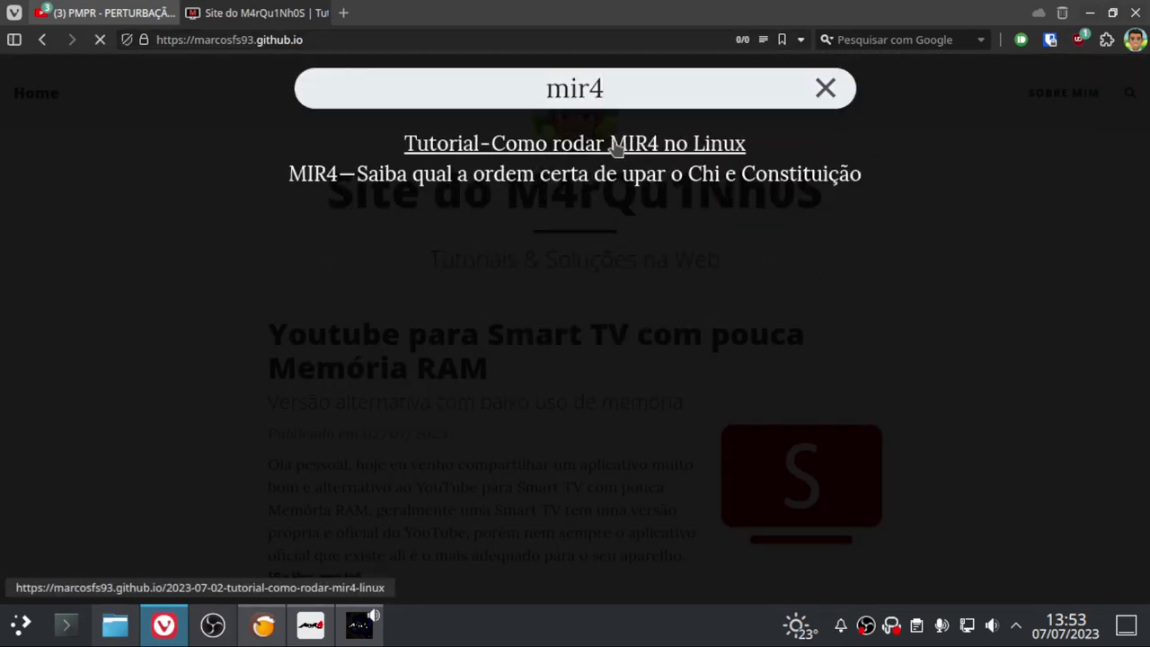
click(618, 145)
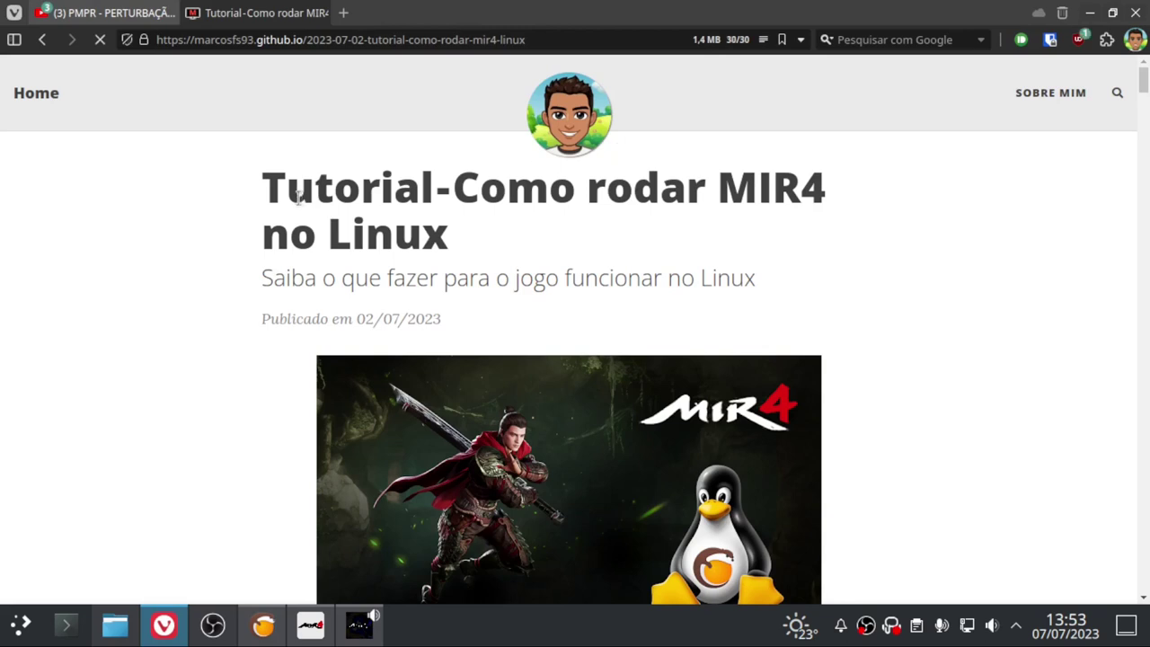
scroll(299, 199, down, 8)
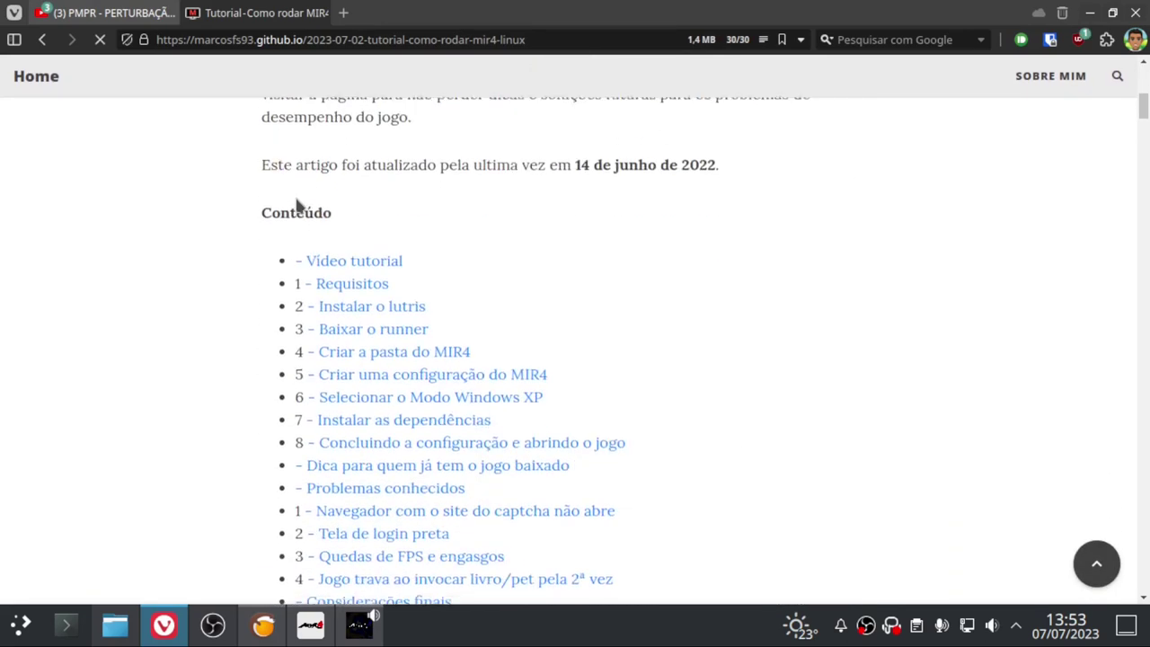